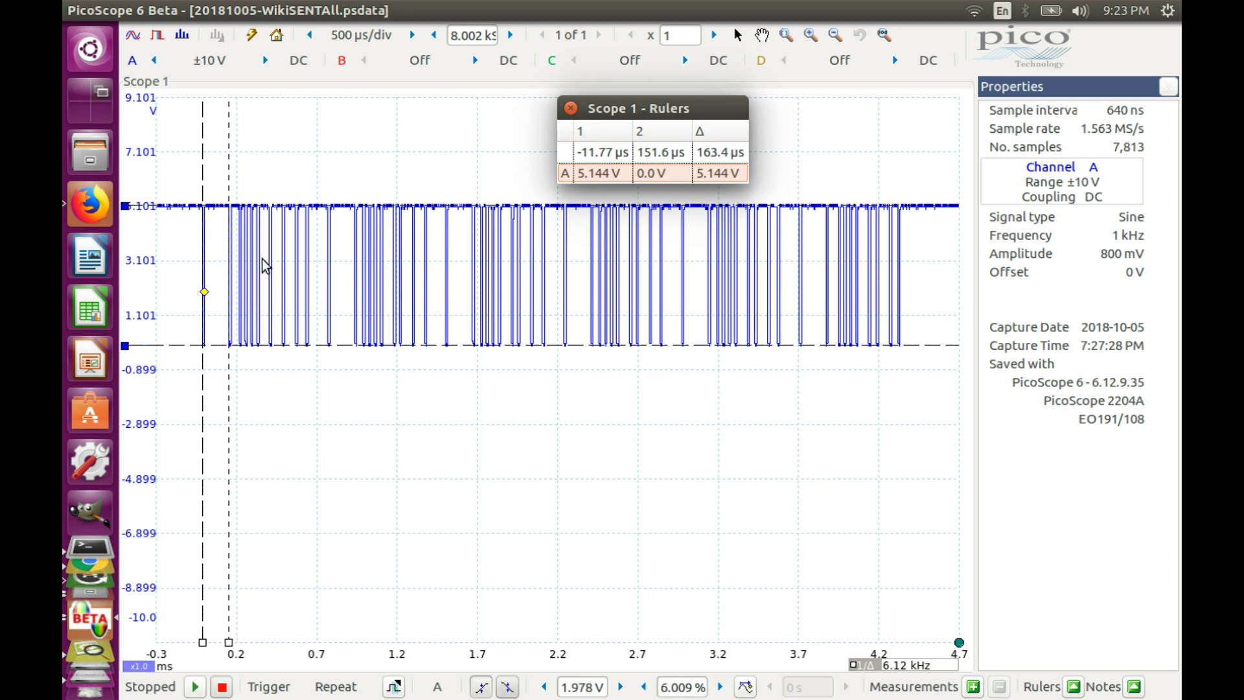
With the WikiSENTFirst capture shown at 100 µs/div, go to the Tools menu for serial decoding.
{"action": "mouse_move", "coordinate": [277, 186]}
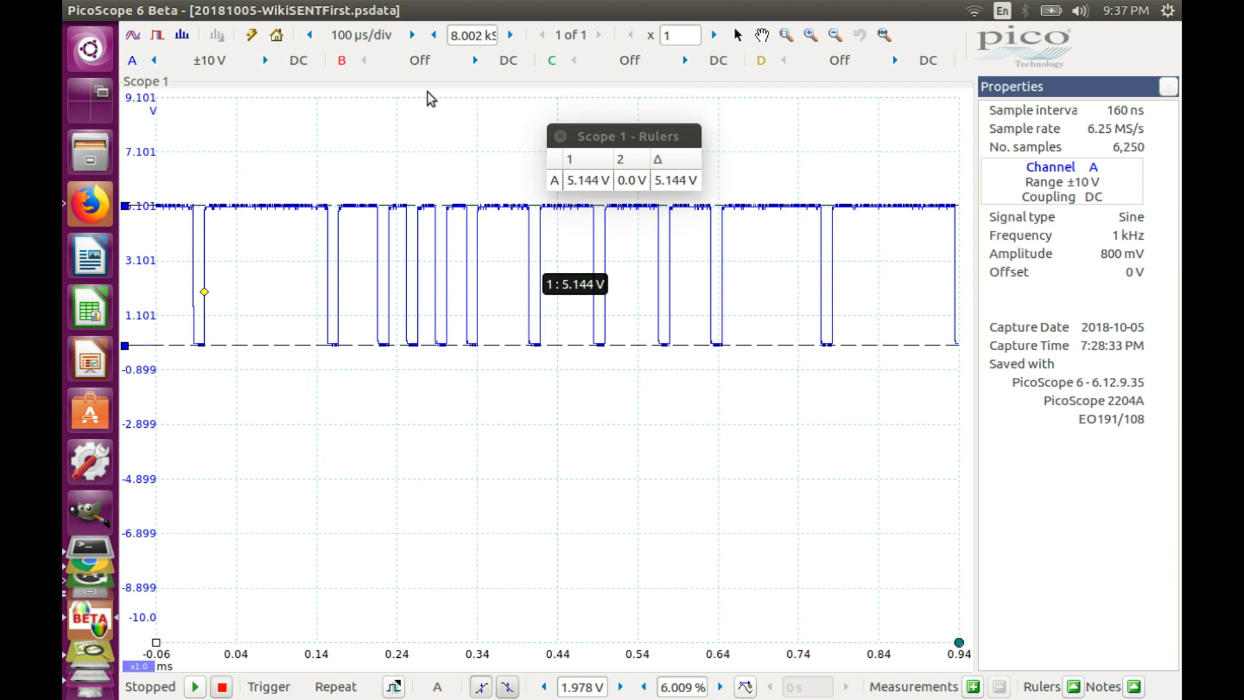
{"action": "left_click", "coordinate": [350, 11]}
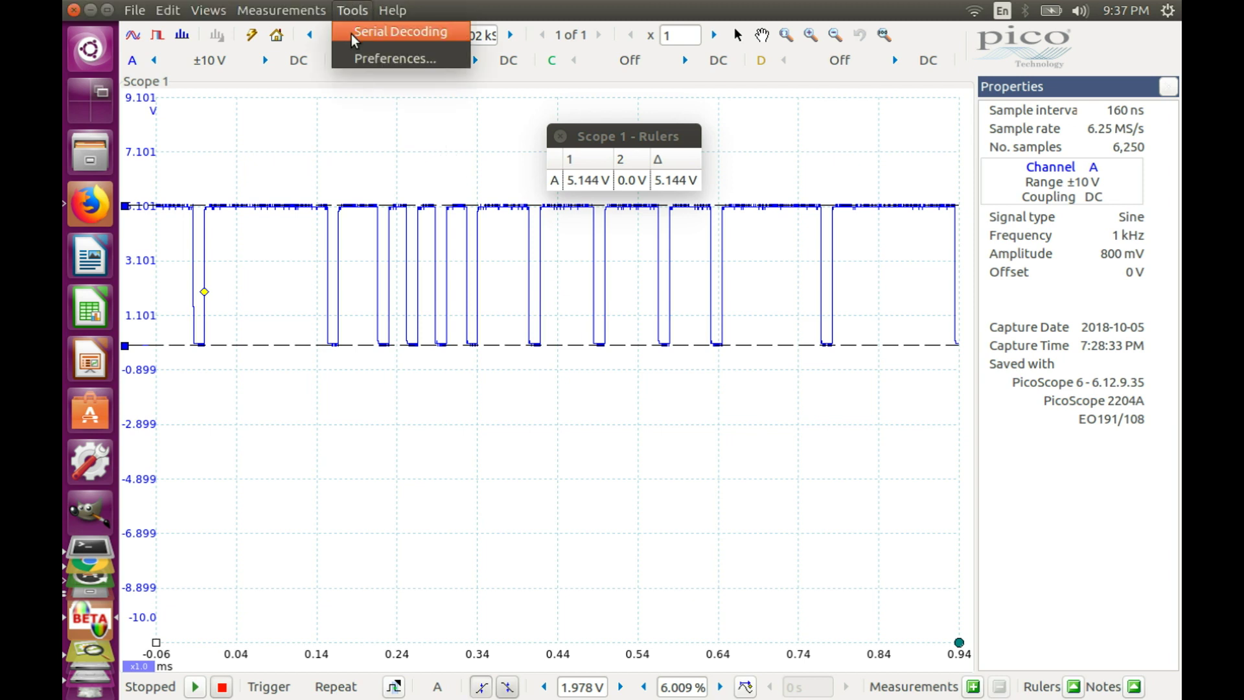
Open Serial Decoding and select SENT Fast from the protocol list.
{"action": "left_click", "coordinate": [351, 32]}
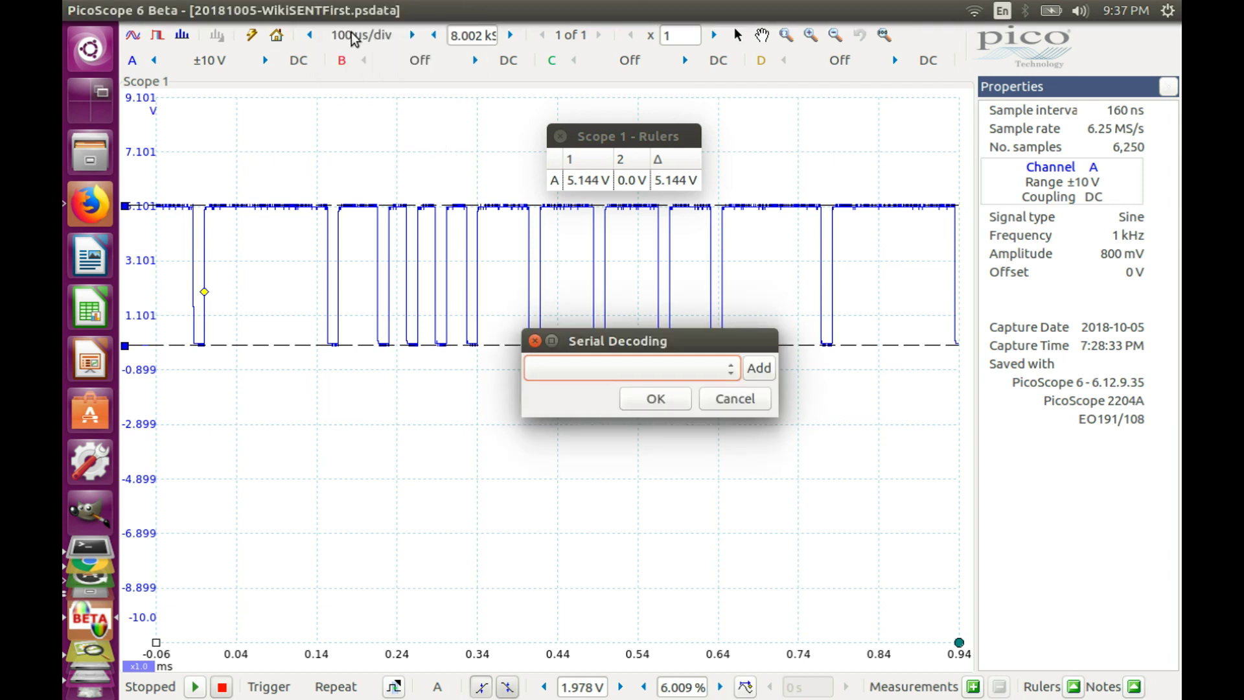
{"action": "left_click", "coordinate": [697, 365]}
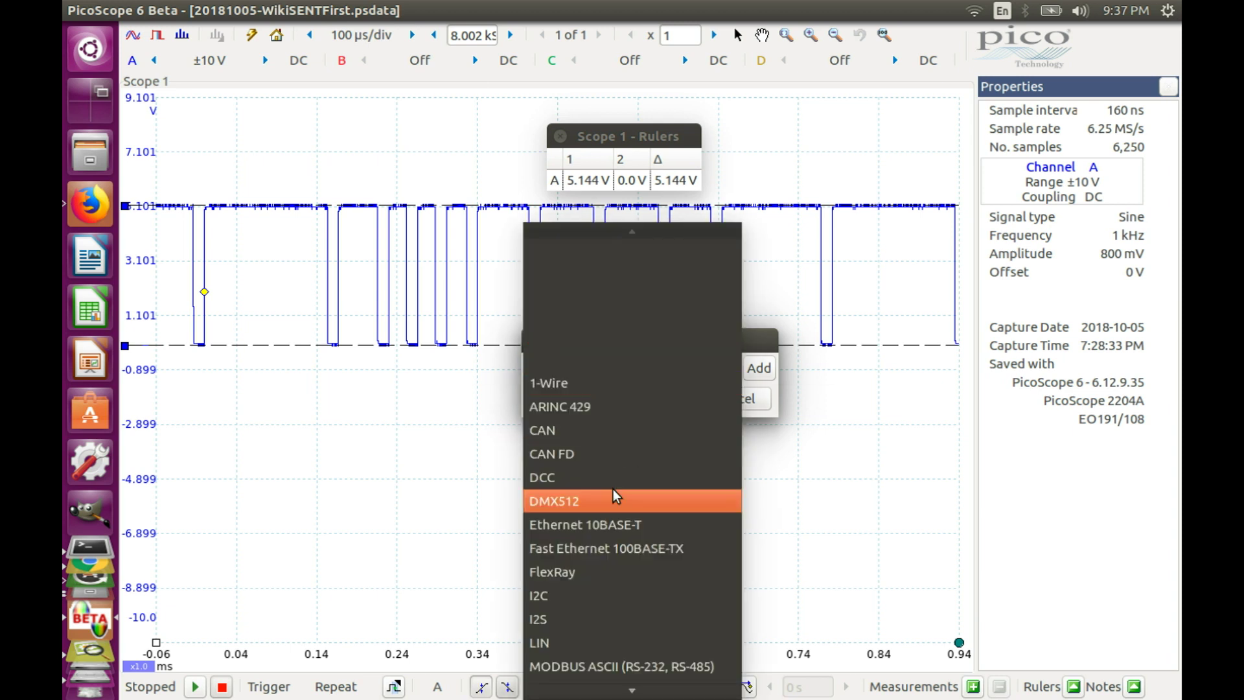
{"action": "scroll", "coordinate": [585, 619], "scroll_direction": "down", "scroll_amount": 3}
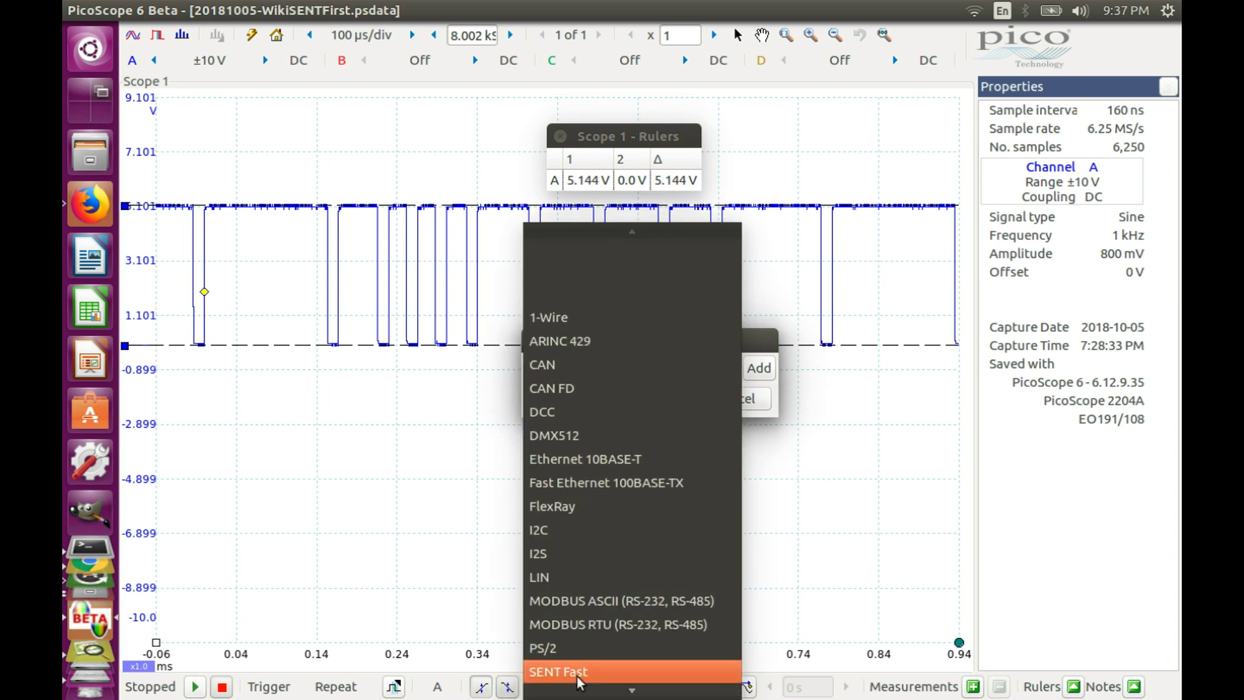
{"action": "scroll", "coordinate": [578, 634], "scroll_direction": "down", "scroll_amount": 2}
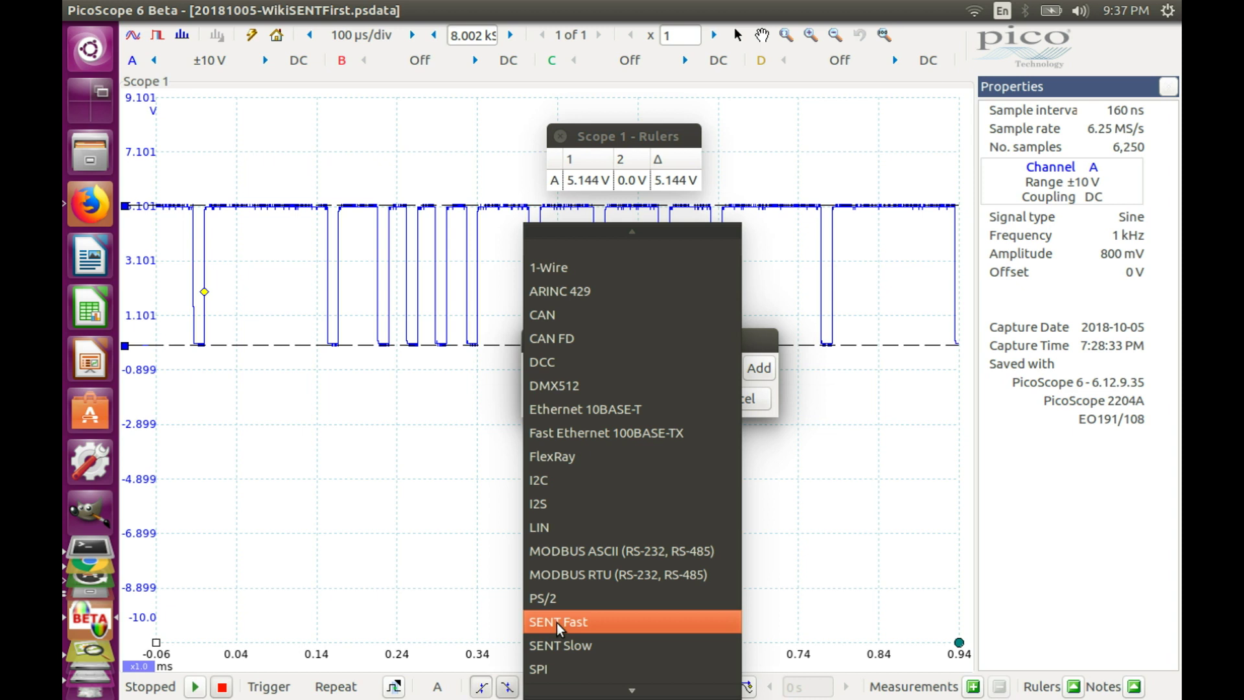
{"action": "left_click", "coordinate": [557, 623]}
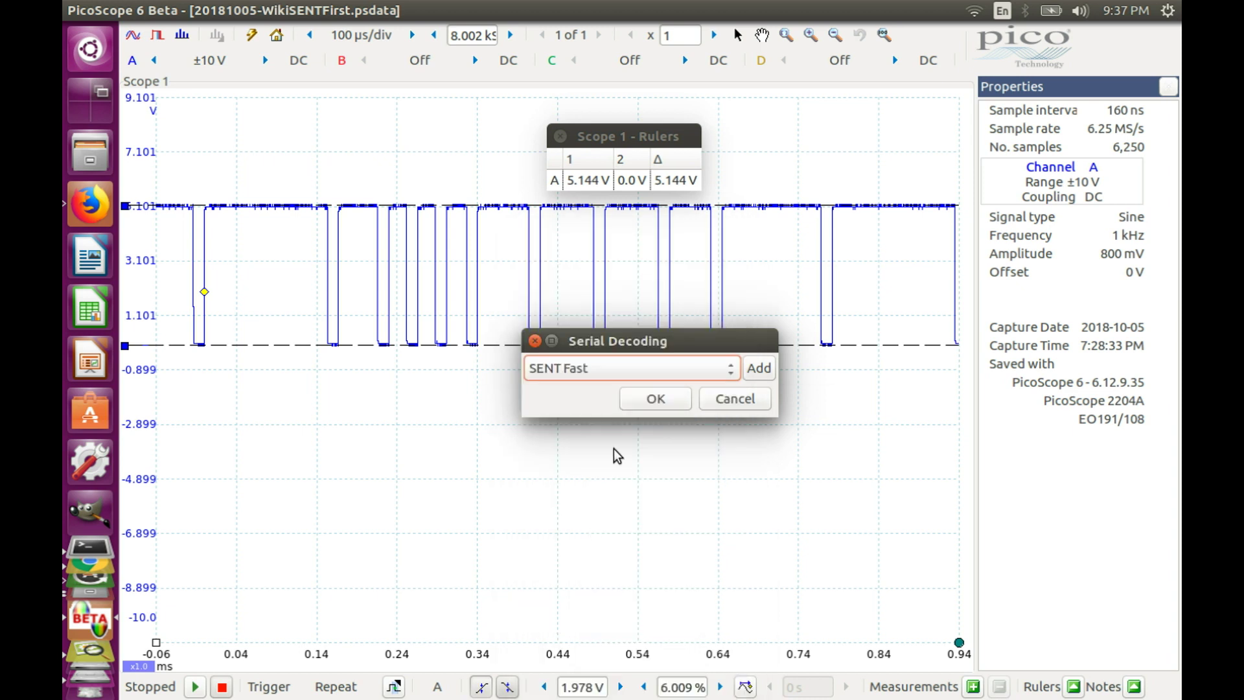
Add a SENT Fast decoder on channel A with sensor type A.1 Dual Throttle Position (12bit + 12bit).
{"action": "left_click", "coordinate": [754, 368]}
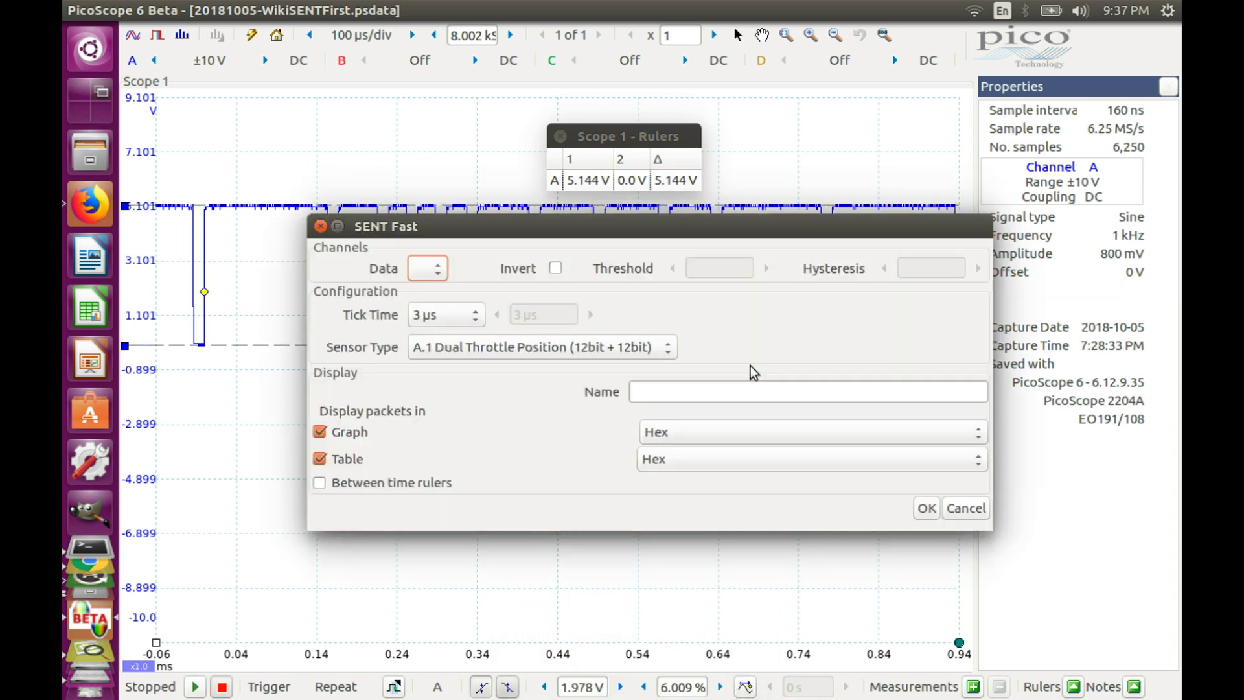
{"action": "left_click", "coordinate": [421, 266]}
{"action": "left_click", "coordinate": [424, 290]}
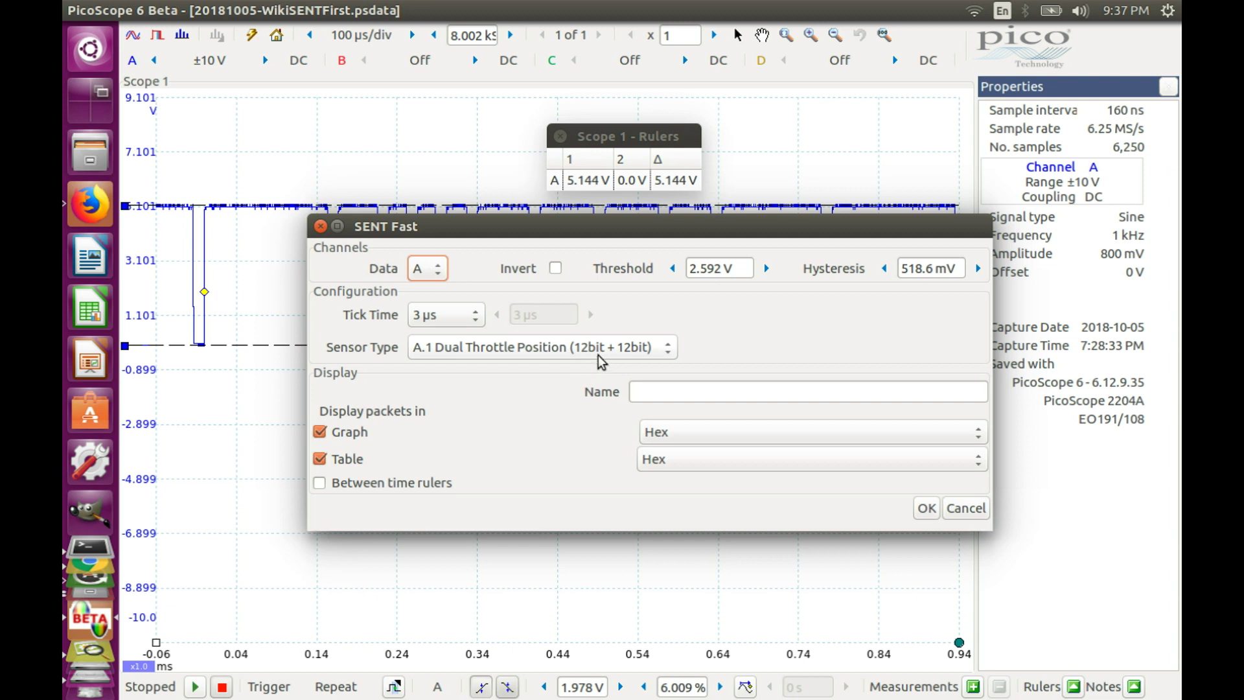
{"action": "left_click", "coordinate": [580, 348]}
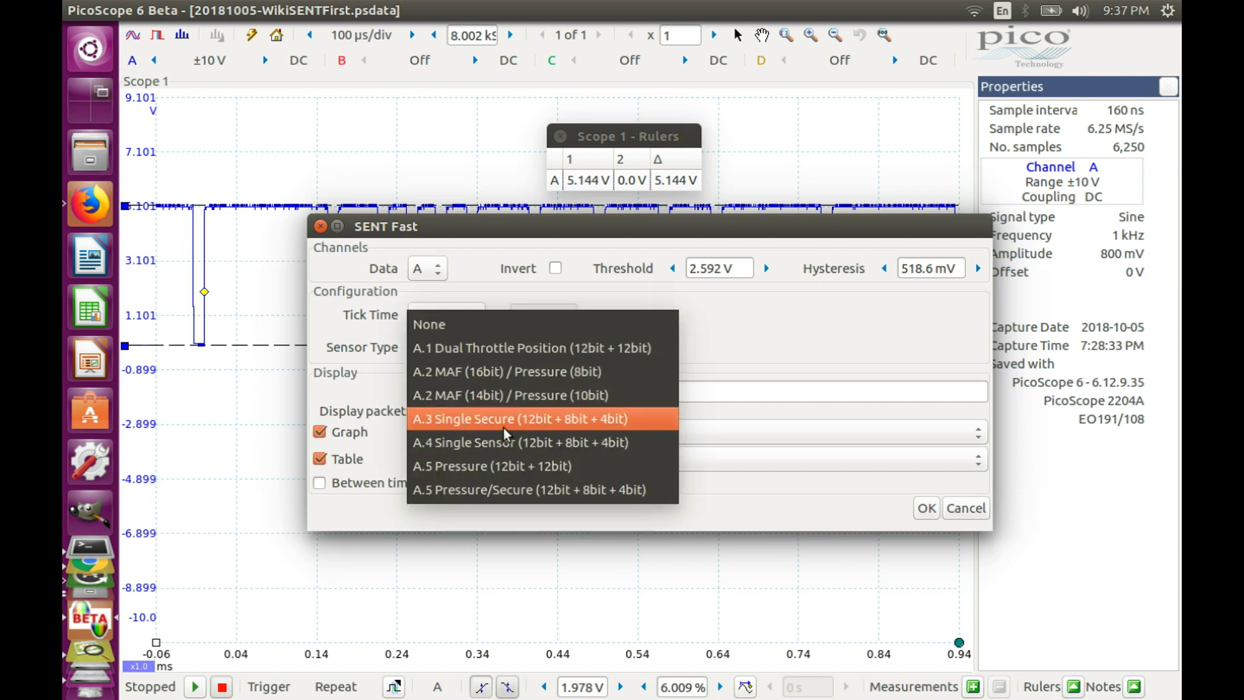
{"action": "left_click", "coordinate": [472, 325]}
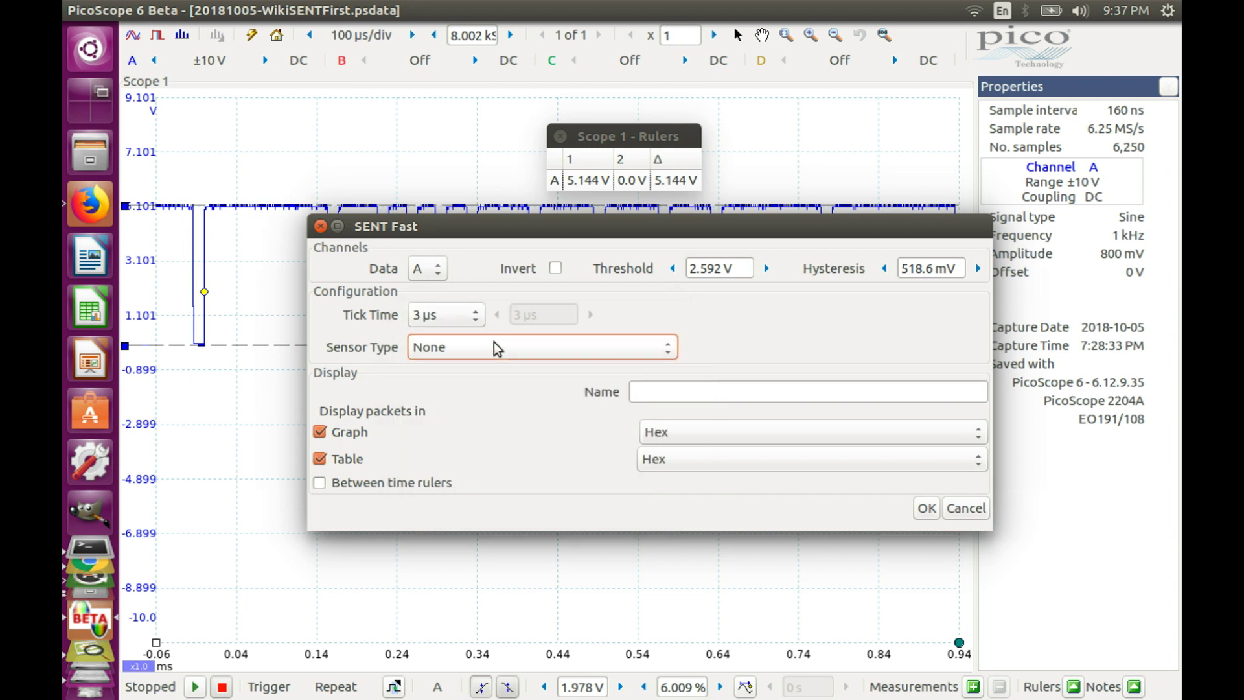
{"action": "left_click", "coordinate": [487, 353]}
{"action": "left_click", "coordinate": [507, 294]}
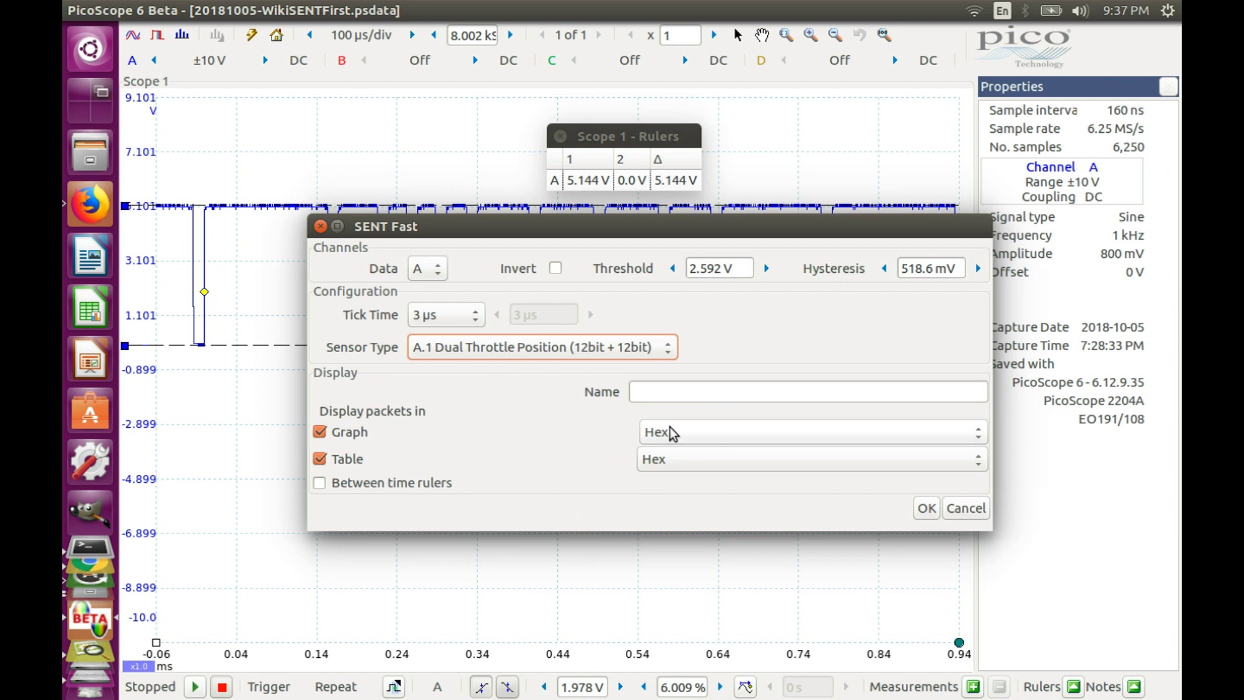
{"action": "left_click", "coordinate": [925, 509]}
{"action": "left_click", "coordinate": [668, 425]}
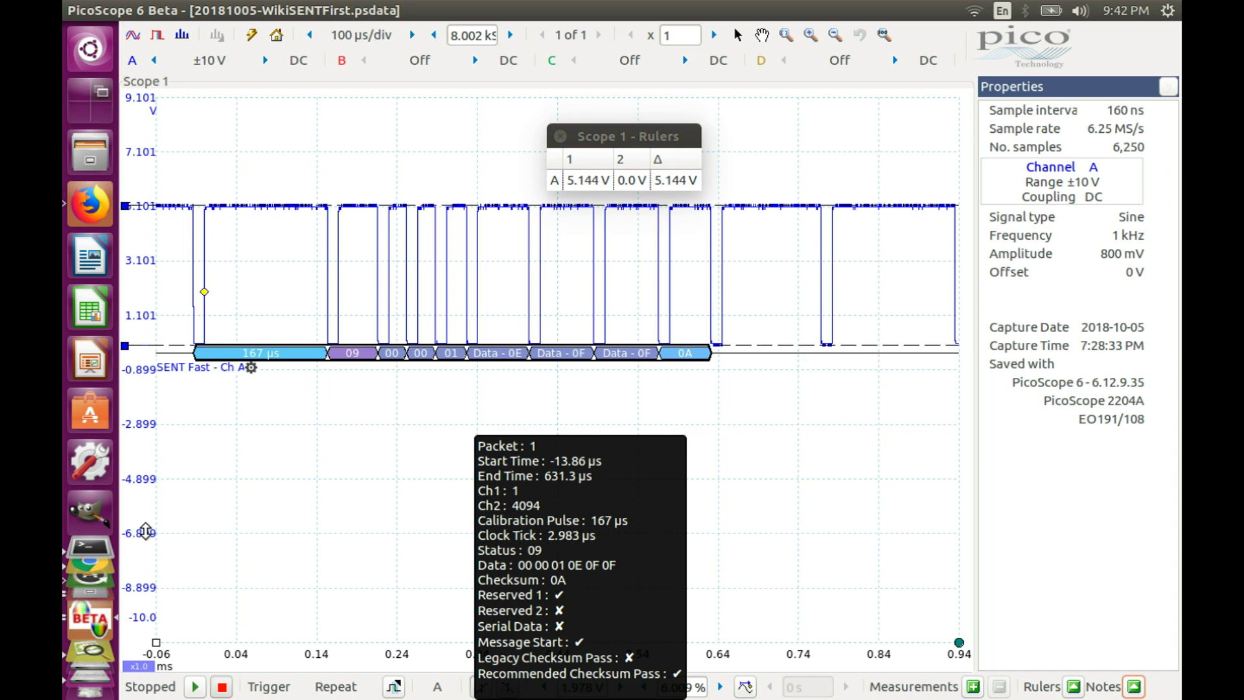
Consult the Computer Science page's binary/decimal/hexadecimal table in Chrome, then return to PicoScope.
{"action": "left_click", "coordinate": [78, 602]}
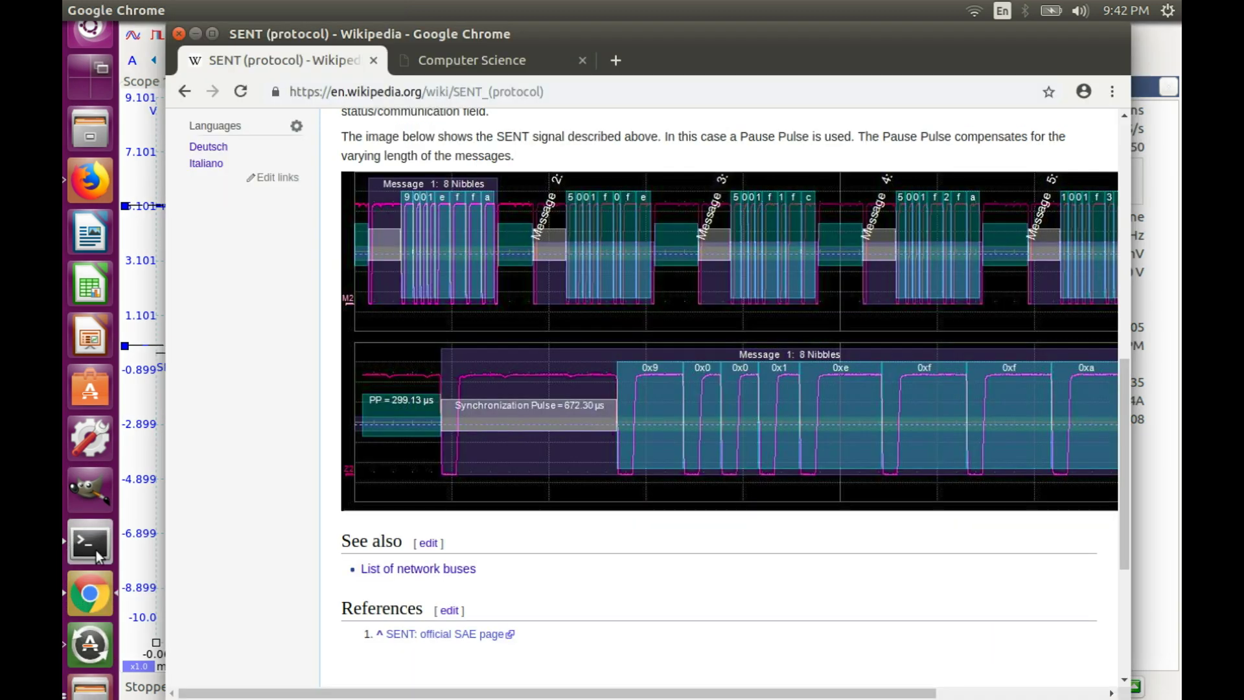
{"action": "left_click", "coordinate": [456, 64]}
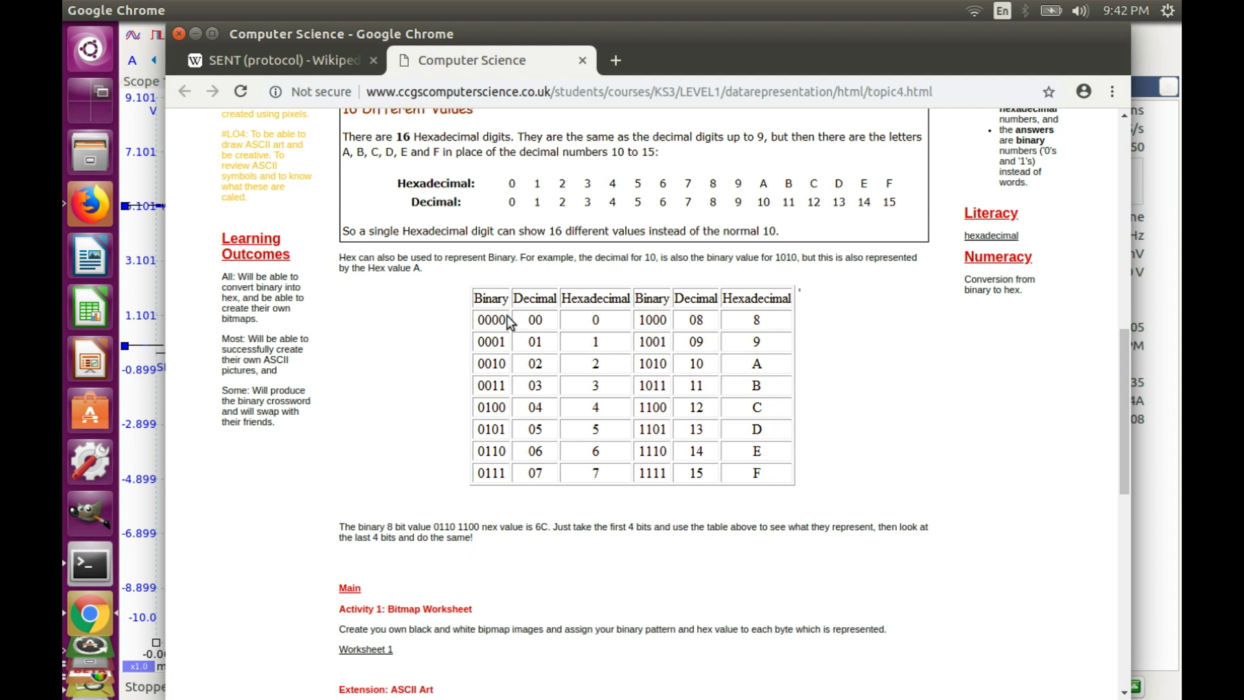
{"action": "left_click", "coordinate": [142, 131]}
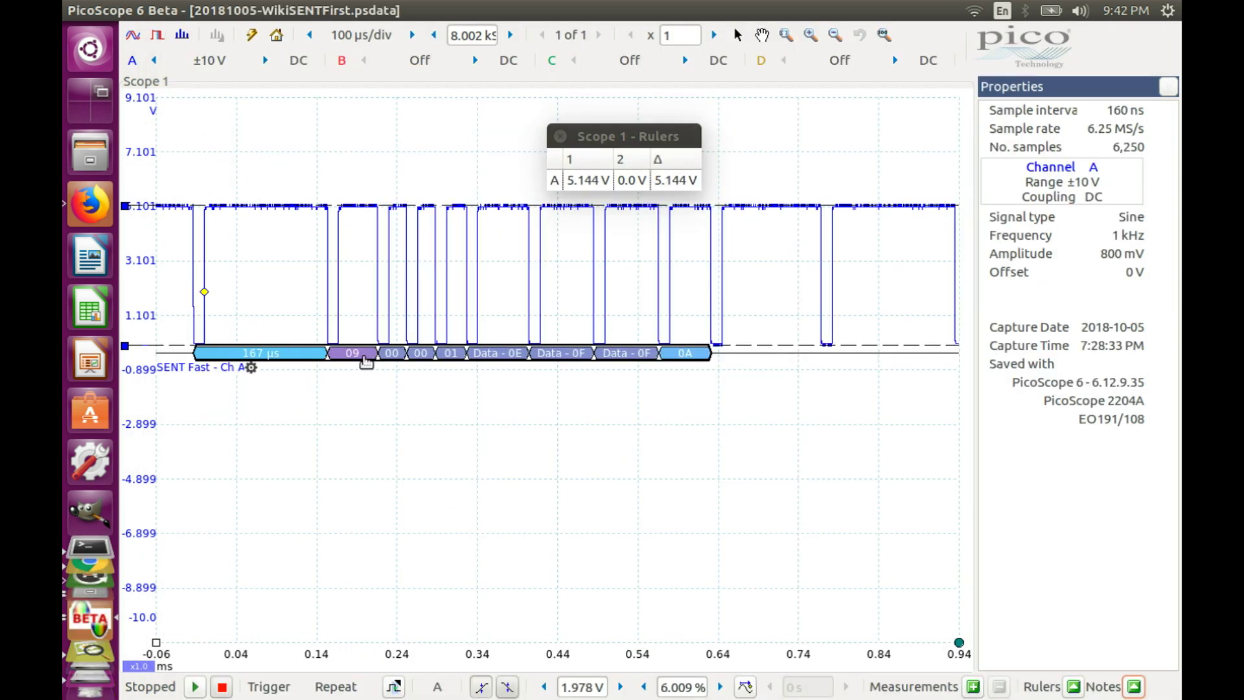
Inspect the 09 status and 0A checksum decode fields, then compare with the Wikipedia SENT page.
{"action": "mouse_move", "coordinate": [366, 361]}
{"action": "mouse_move", "coordinate": [697, 360]}
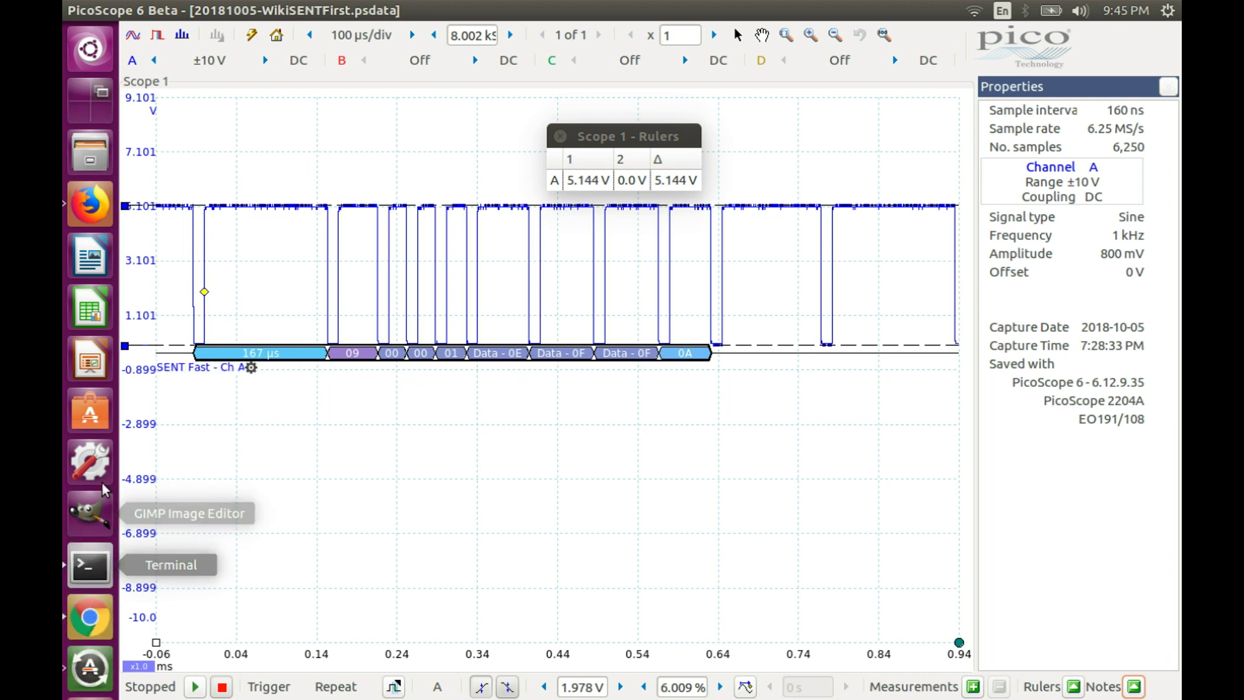
{"action": "left_click", "coordinate": [90, 619]}
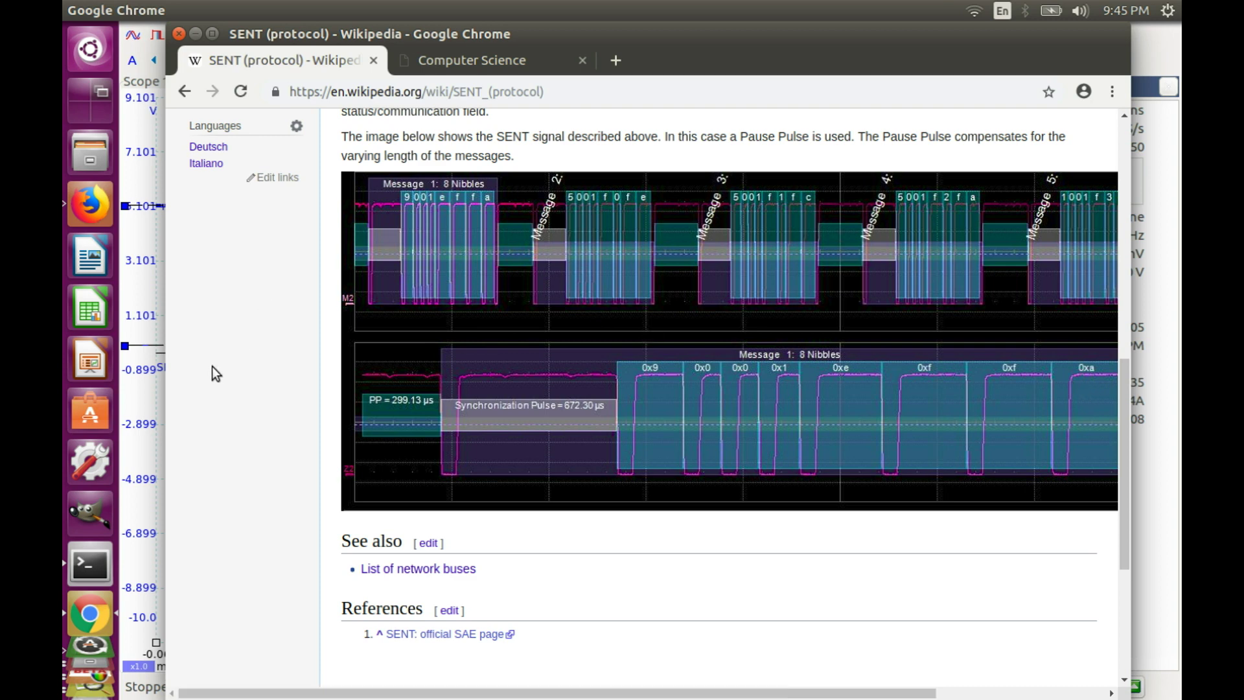
{"action": "scroll", "coordinate": [79, 668], "scroll_direction": "down", "scroll_amount": 3}
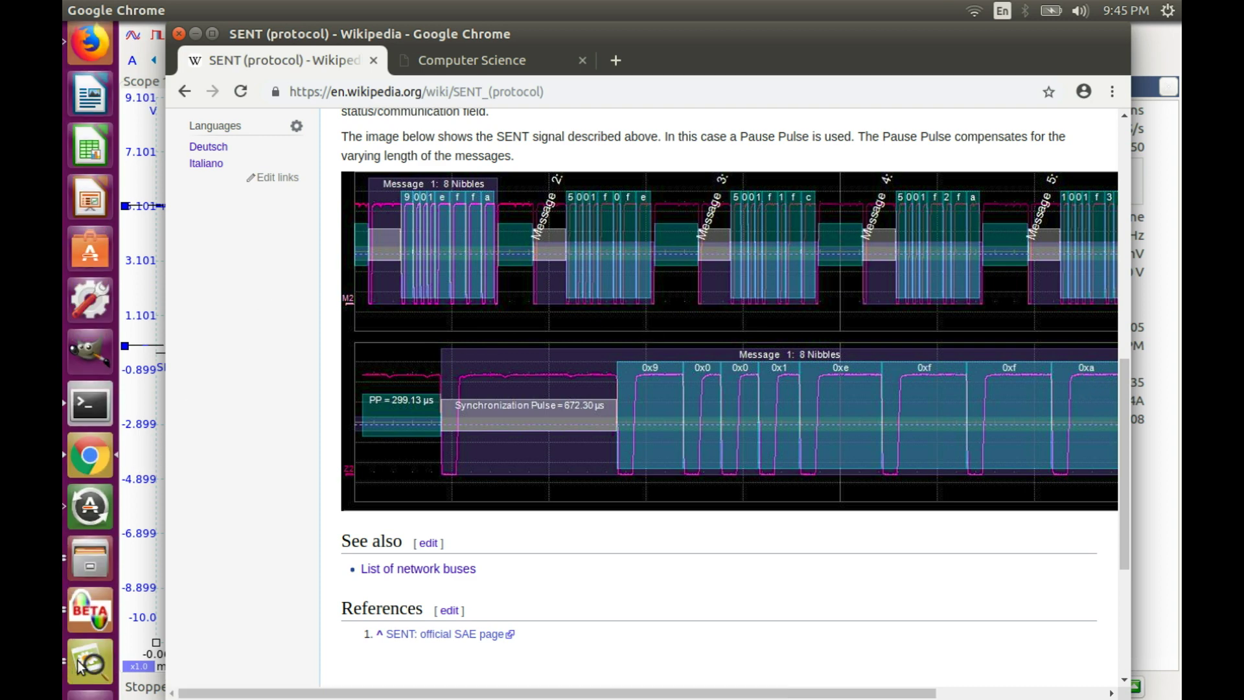
{"action": "left_click", "coordinate": [80, 664]}
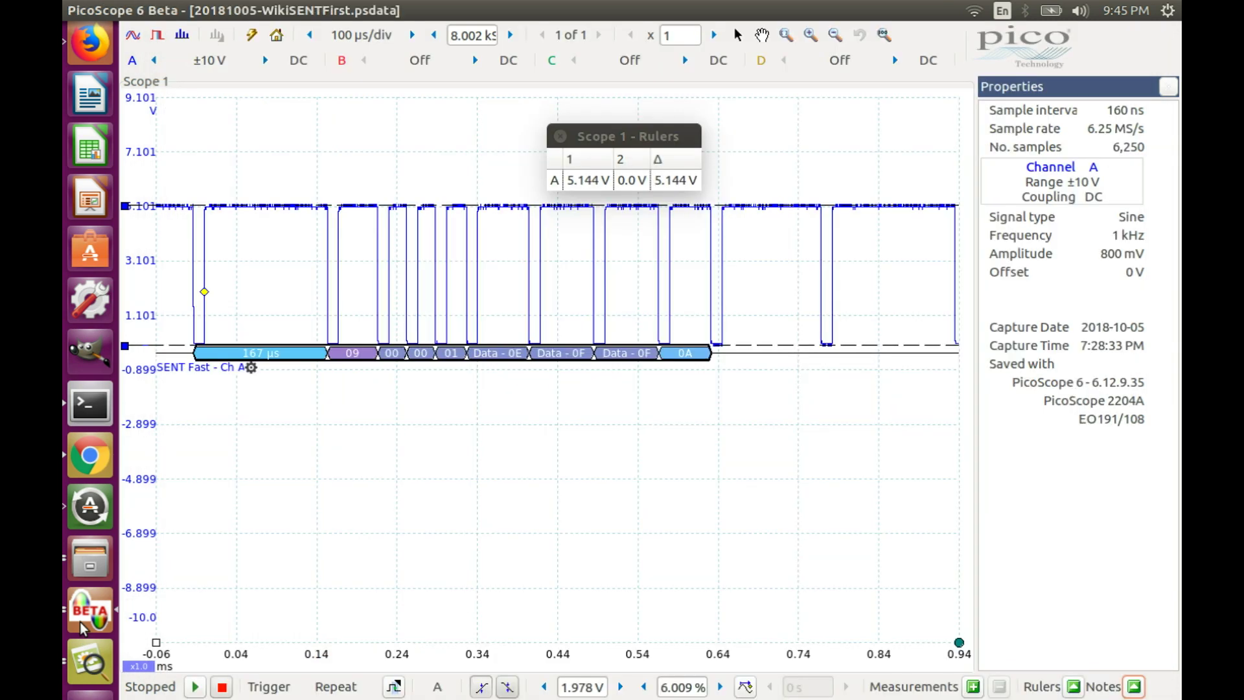
Open the bench setup photo from the taskbar.
{"action": "left_click", "coordinate": [79, 664]}
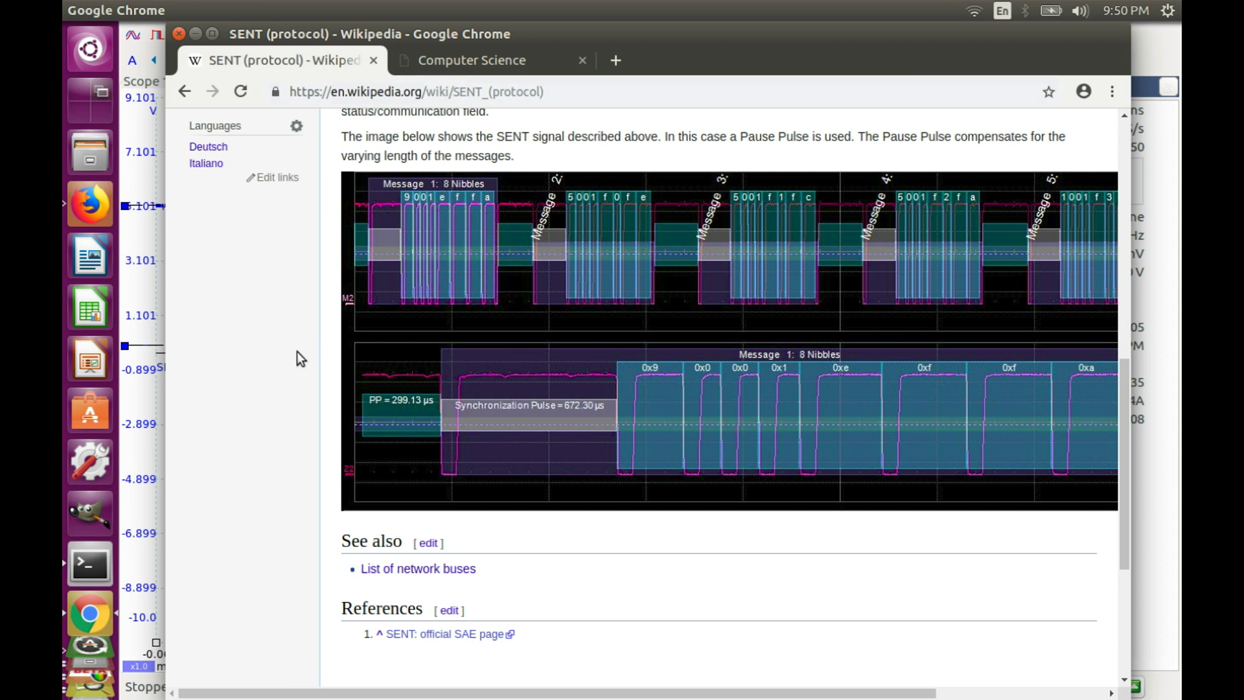
Advance from bench photo IMG_1597.JPG to IMG_1598.JPG, then return to the PicoScope capture.
{"action": "scroll", "coordinate": [88, 656], "scroll_direction": "down", "scroll_amount": 3}
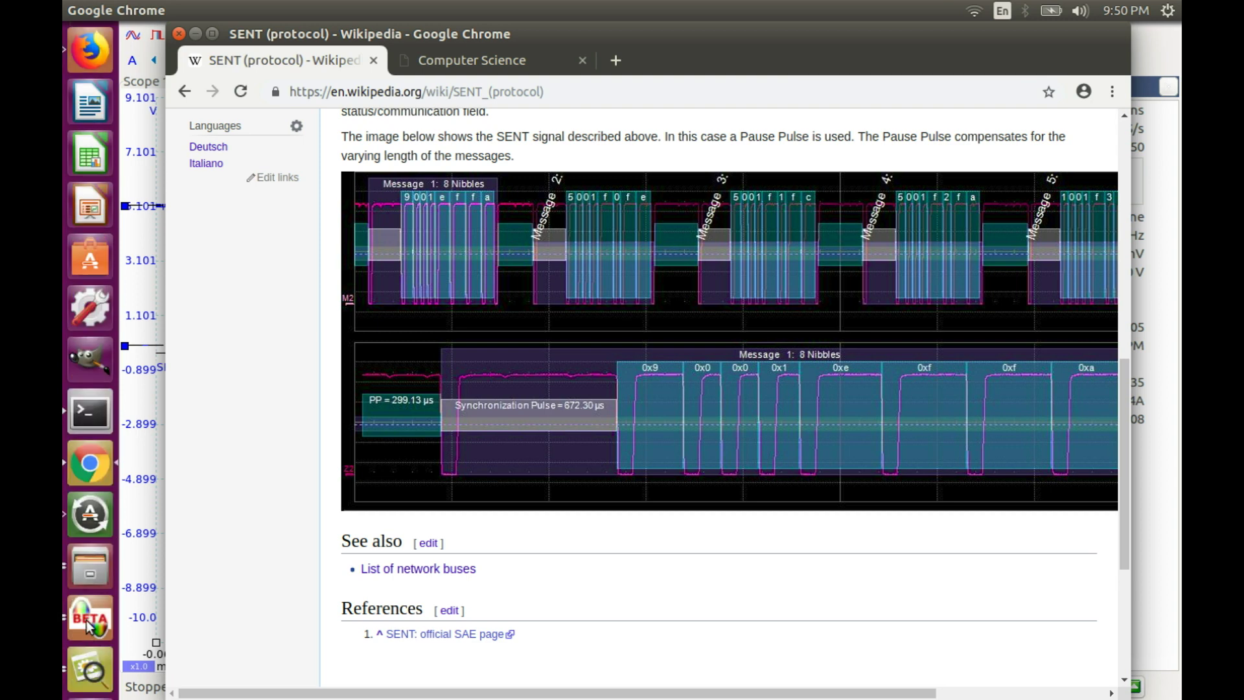
{"action": "left_click", "coordinate": [88, 655]}
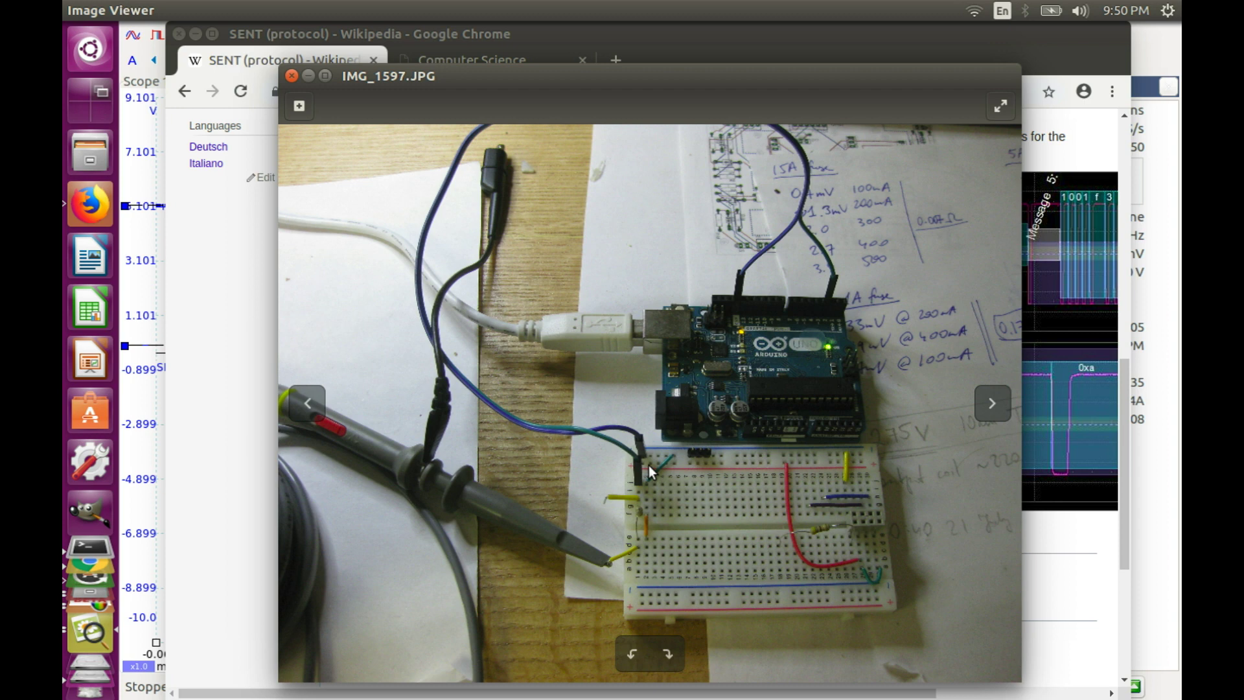
{"action": "left_click", "coordinate": [981, 399]}
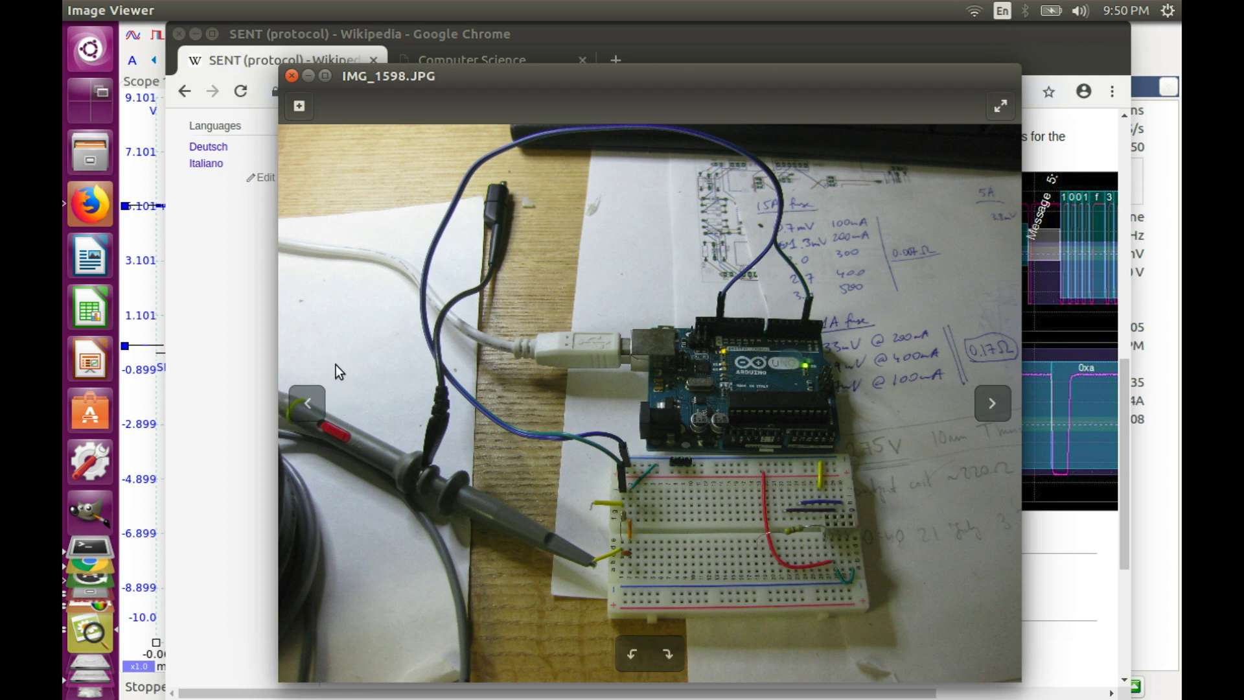
{"action": "key", "text": "alt+Tab"}
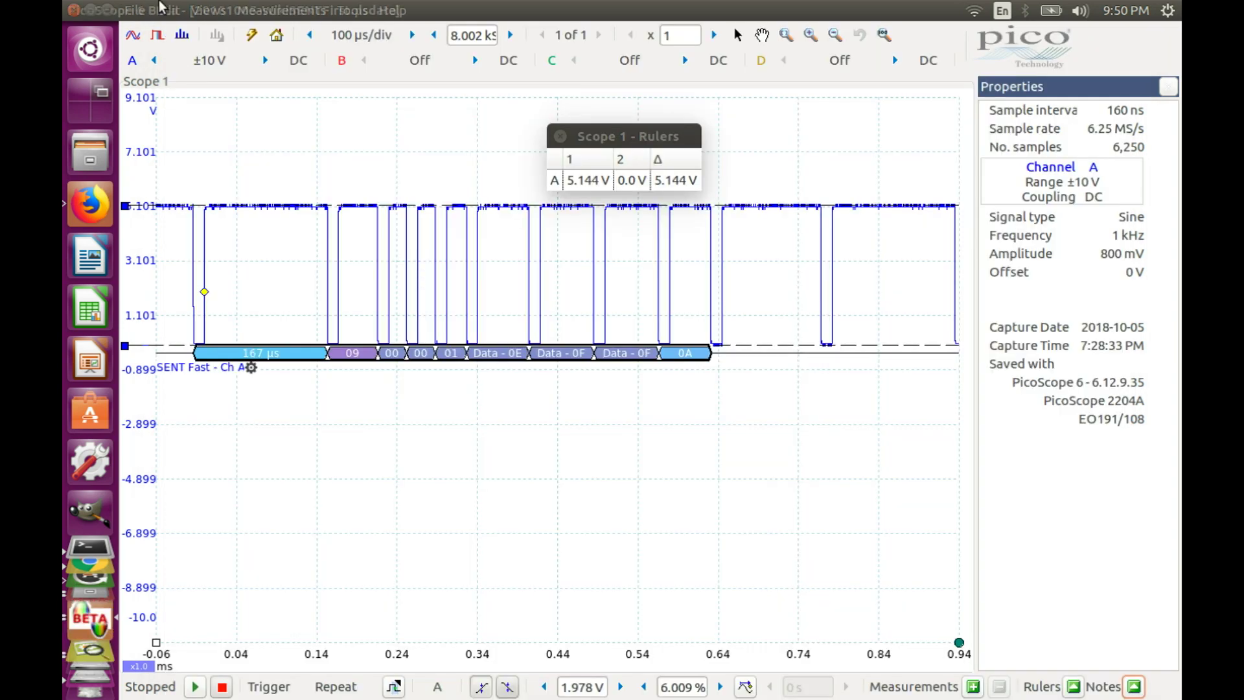
Open 20181005-WikiSENTFirstCapacitor.psdata and check its decode: status 09, data 00 00 01 0E 0F 0F, checksum 0A.
{"action": "left_click", "coordinate": [138, 9]}
{"action": "left_click", "coordinate": [154, 59]}
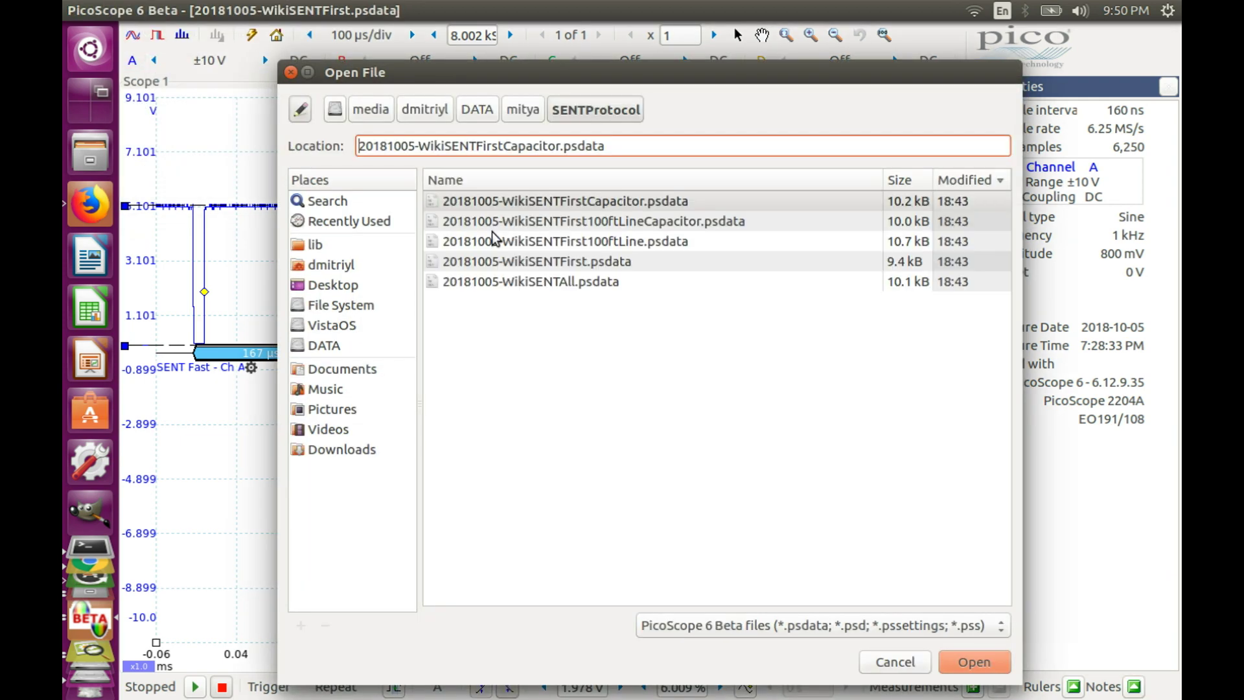
{"action": "double_click", "coordinate": [554, 201]}
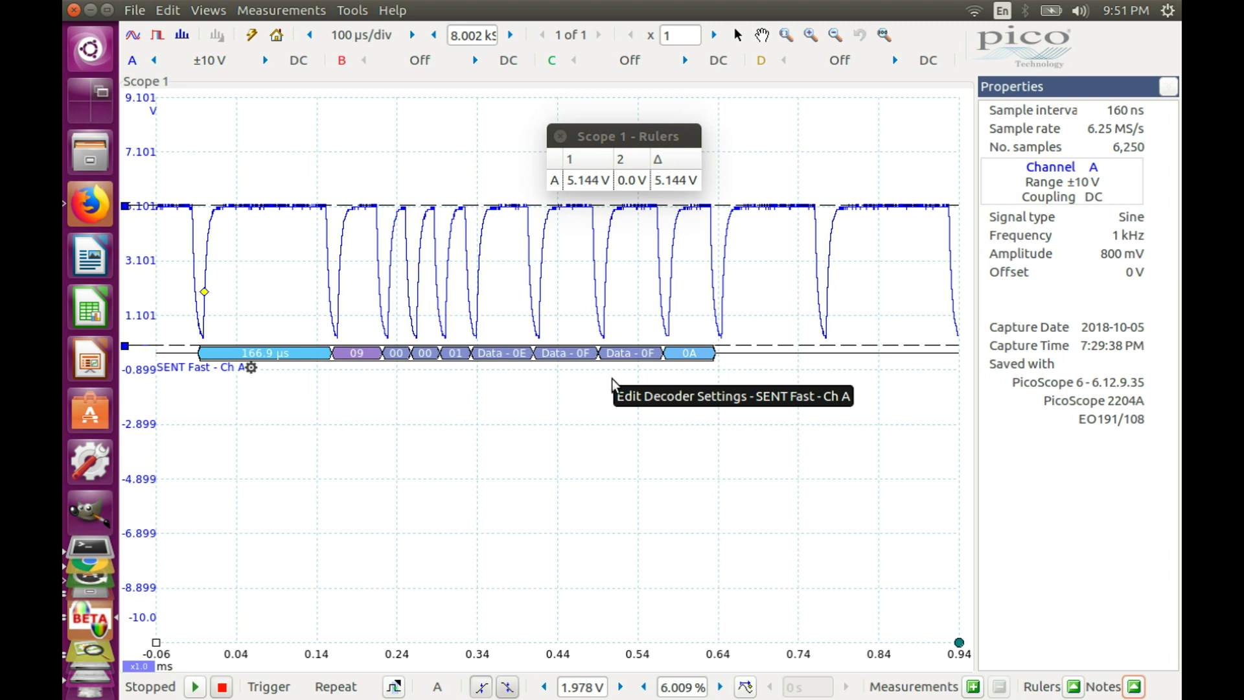
{"action": "mouse_move", "coordinate": [672, 369]}
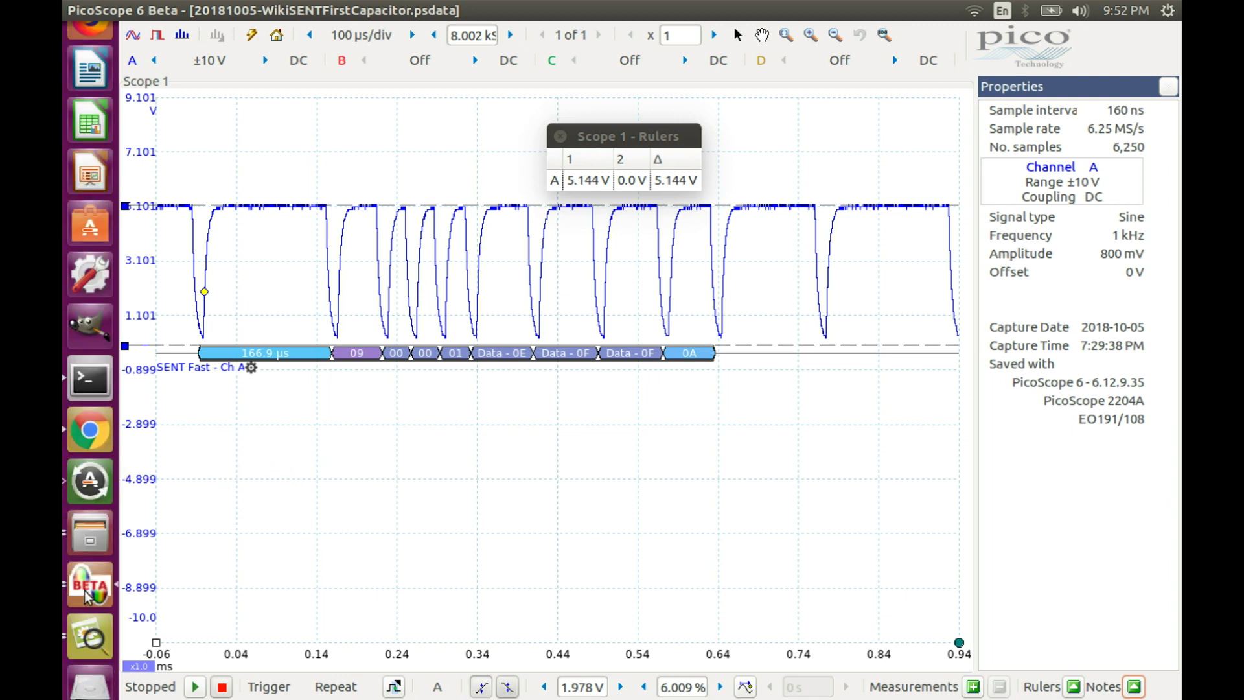
Reopen the IMG_1598.JPG Arduino bench photo from the launcher.
{"action": "left_click", "coordinate": [88, 636]}
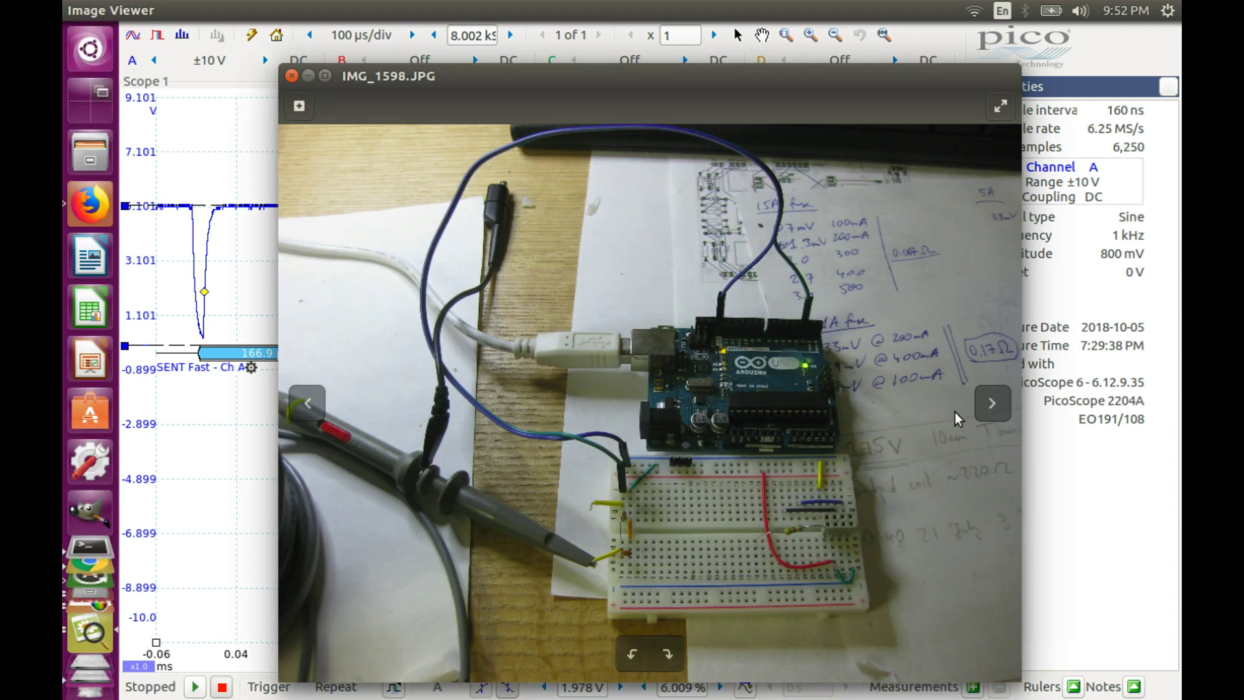
Advance to bench photo IMG_1599.JPG, then bring the PicoScope capacitor capture back.
{"action": "left_click", "coordinate": [985, 406]}
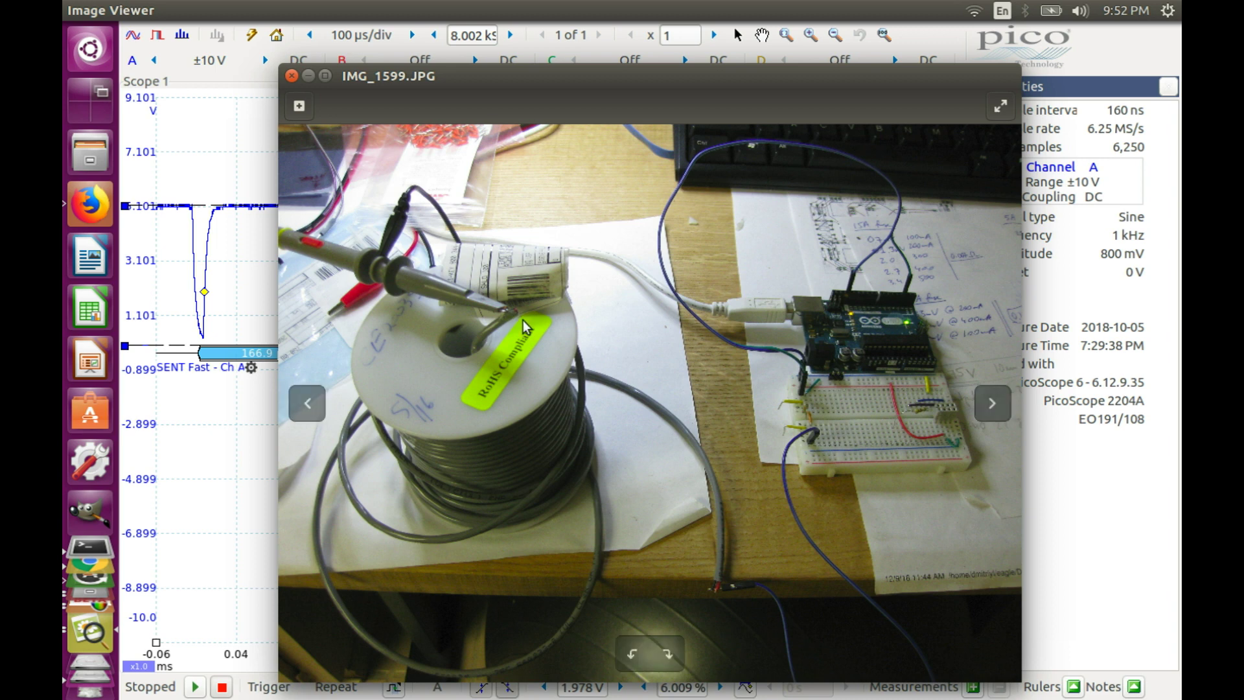
{"action": "left_click", "coordinate": [215, 115]}
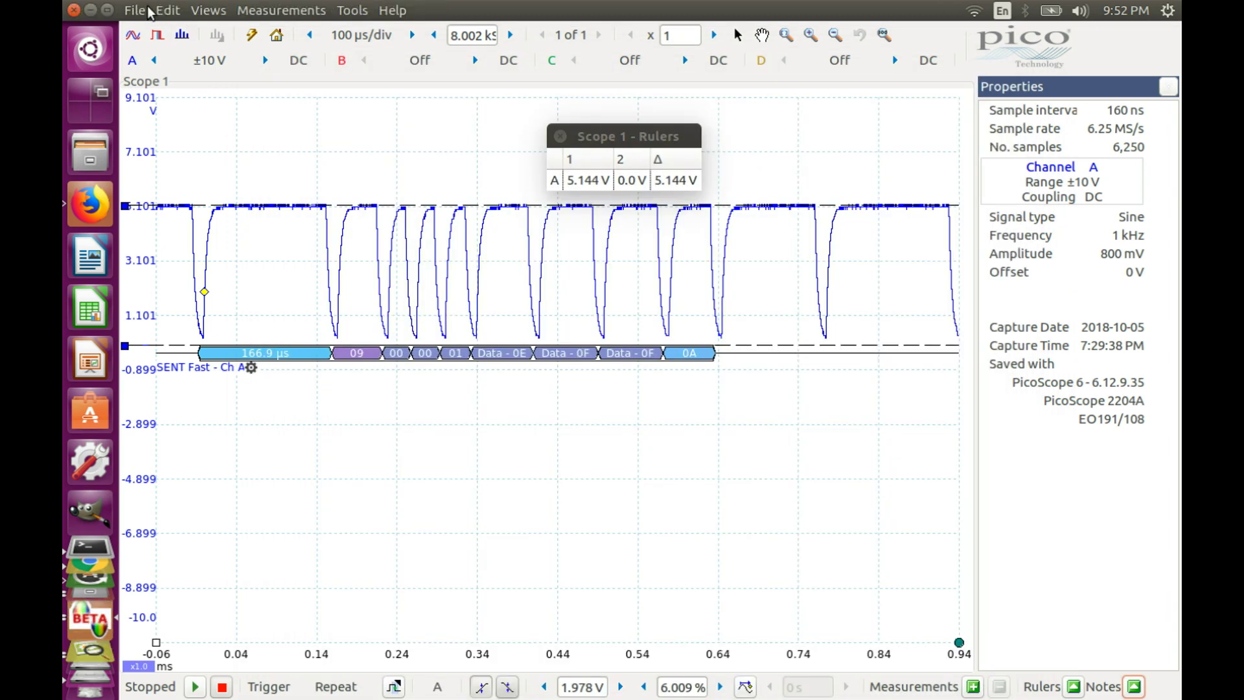
Load 20181005-WikiSENTFirst100ftLine.psdata and zoom in on the ringing at the first pulse edge.
{"action": "left_click", "coordinate": [135, 11]}
{"action": "key", "text": "Escape"}
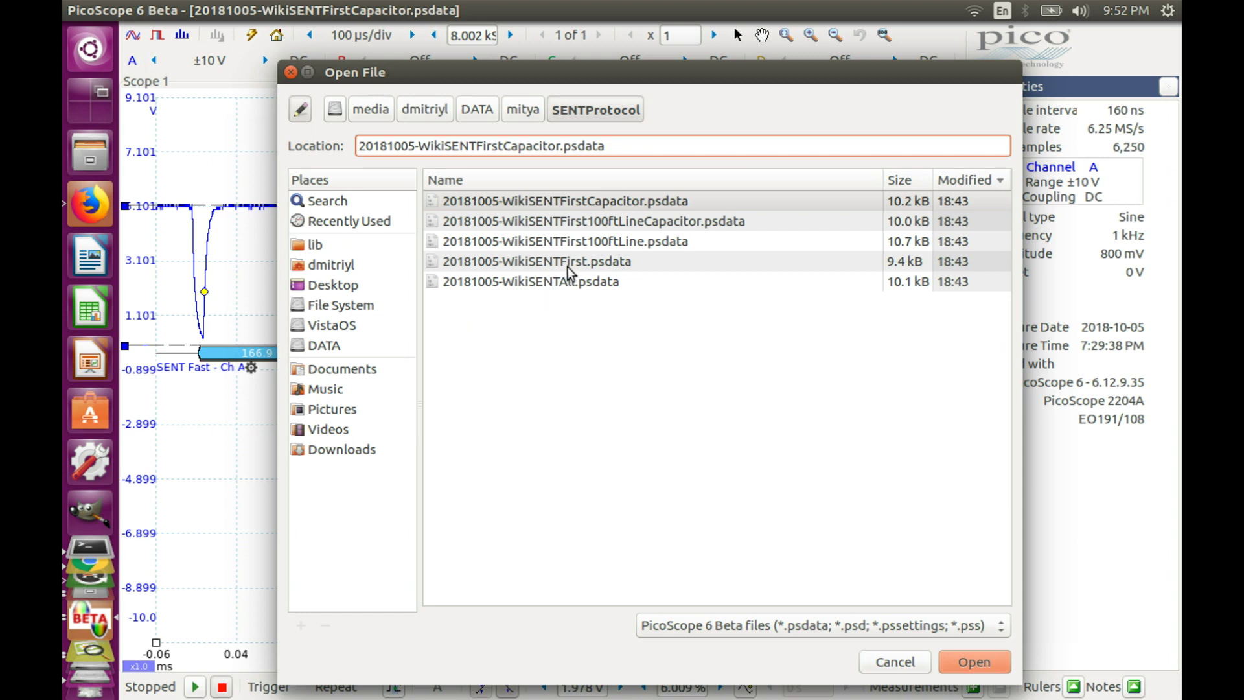
{"action": "double_click", "coordinate": [578, 238]}
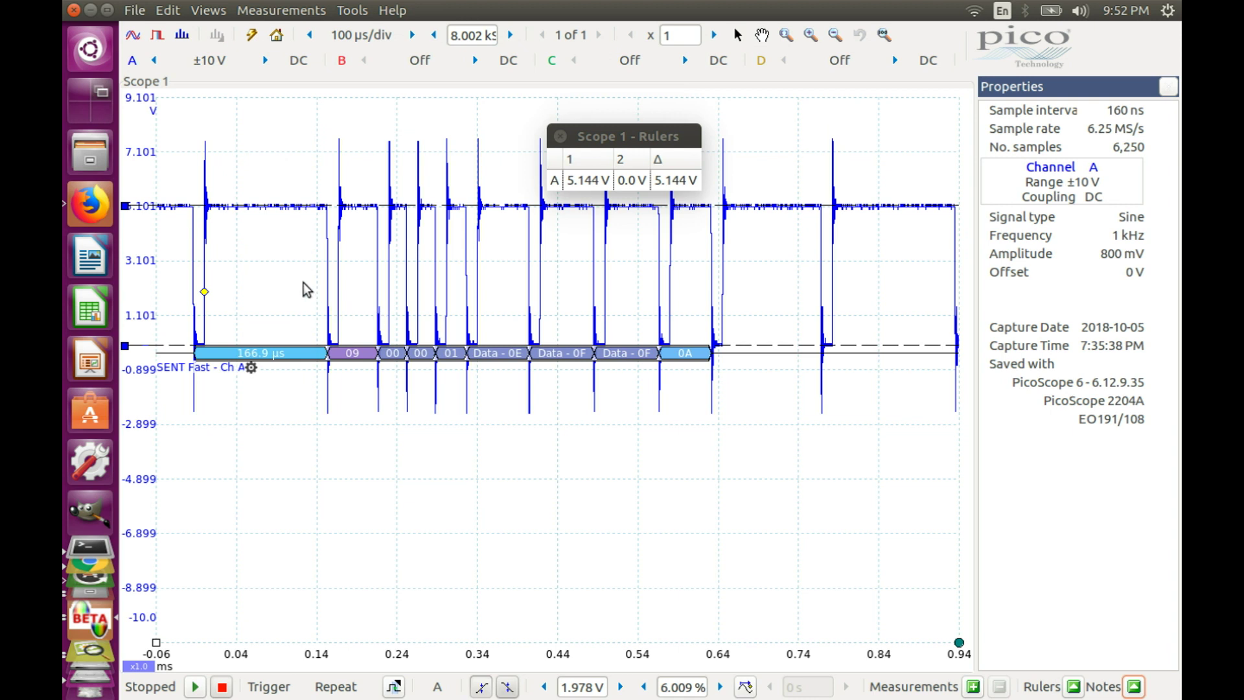
{"action": "mouse_move", "coordinate": [276, 360]}
{"action": "left_click_drag", "start_coordinate": [192, 119], "coordinate": [233, 255]}
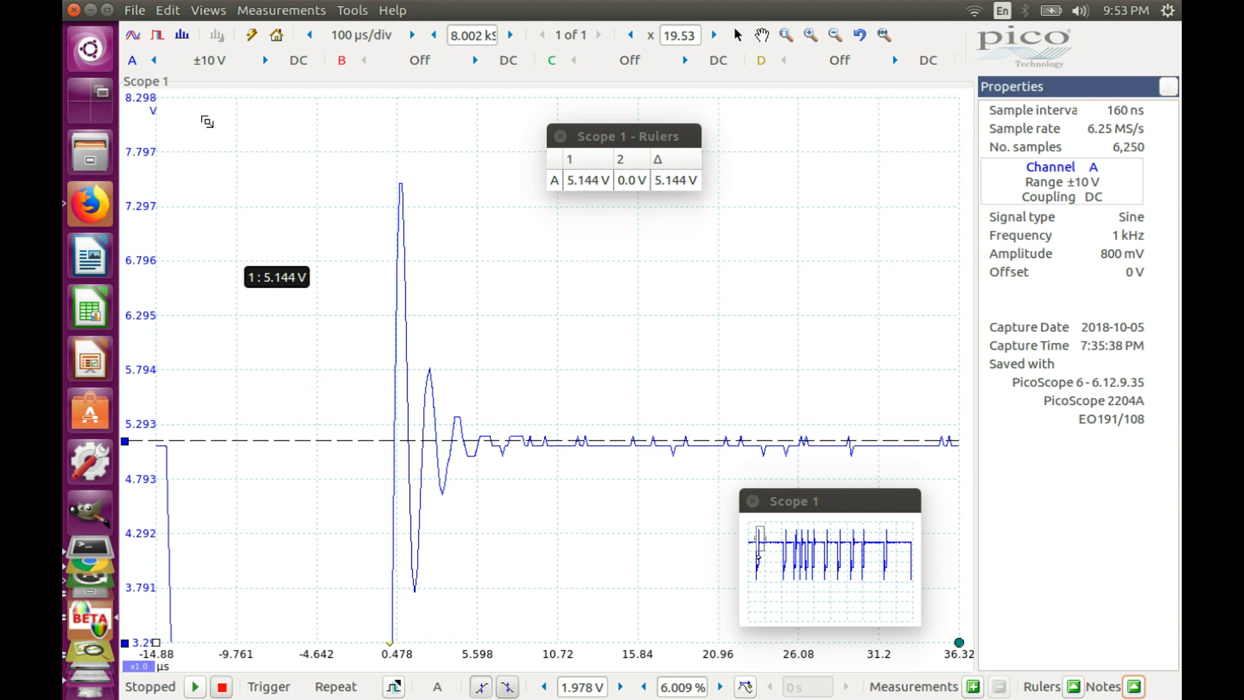
Open PicoScope's File menu from the zoomed 100 ft line capture.
{"action": "left_click", "coordinate": [135, 10]}
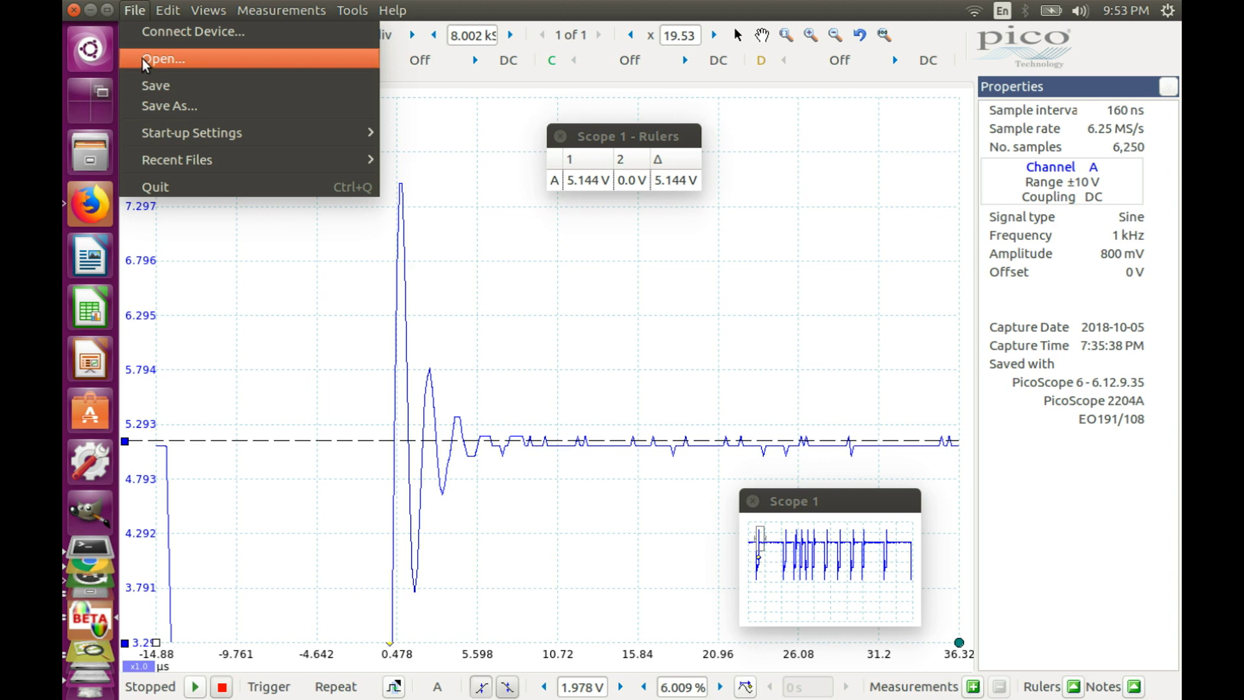
Show the bench photo IMG_1599.JPG with the wire spool, probe and Arduino breadboard.
{"action": "left_click", "coordinate": [89, 660]}
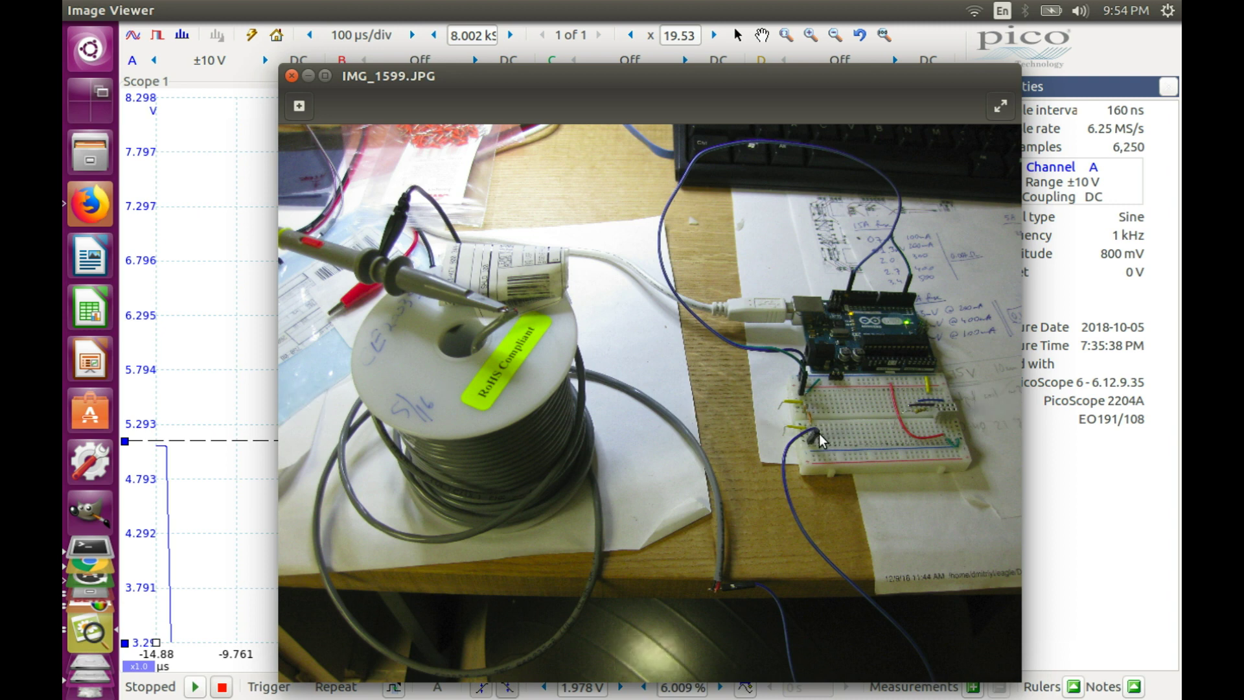
Bring PicoScope forward and open 20181005-WikiSENTFirst100ftLineCapacitor.psdata.
{"action": "left_click", "coordinate": [205, 116]}
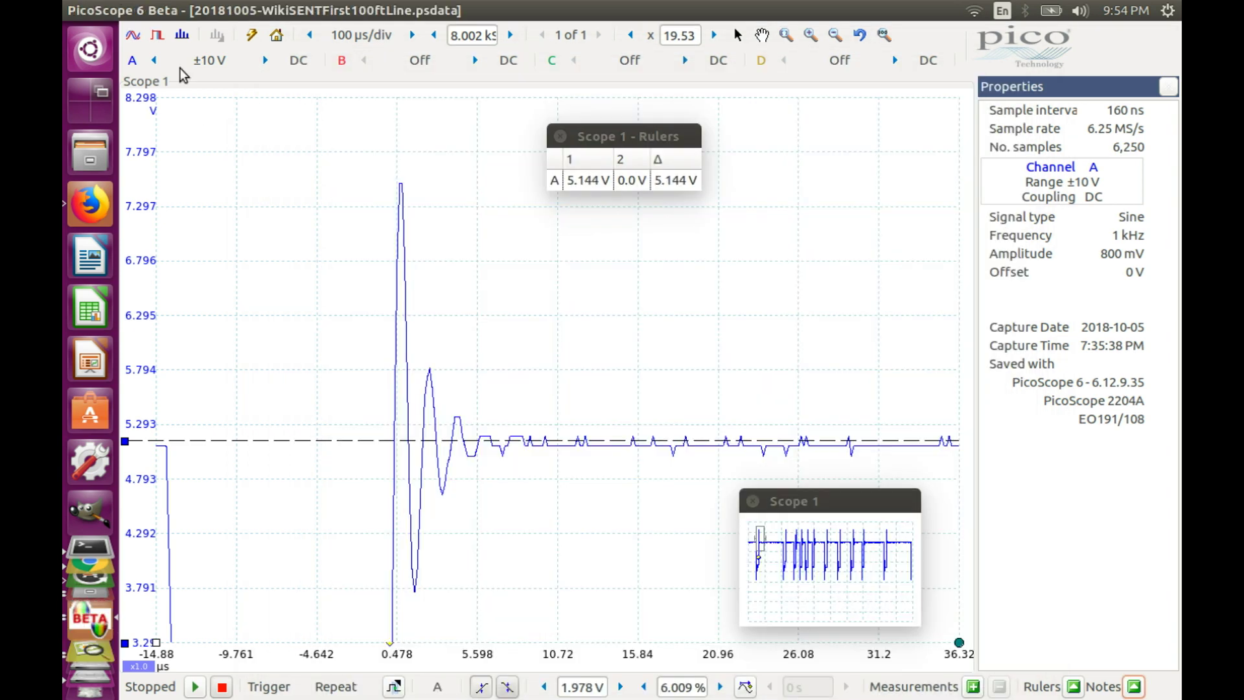
{"action": "left_click", "coordinate": [135, 11]}
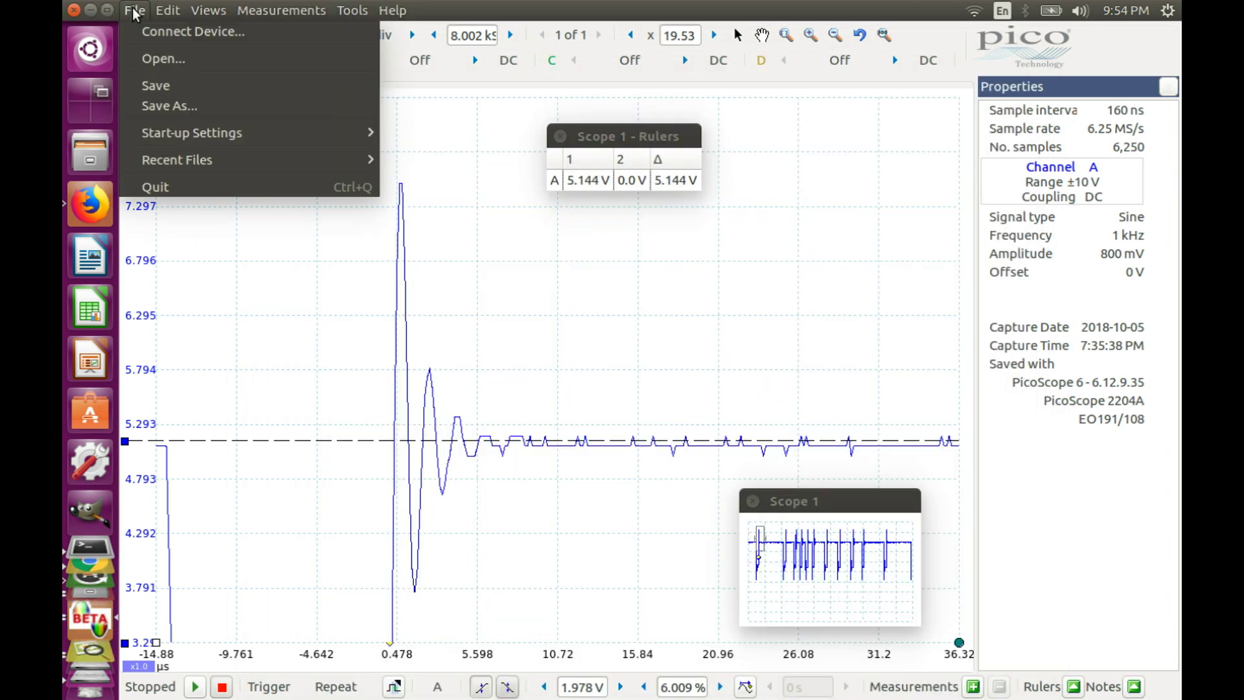
{"action": "left_click", "coordinate": [145, 57]}
{"action": "double_click", "coordinate": [577, 224]}
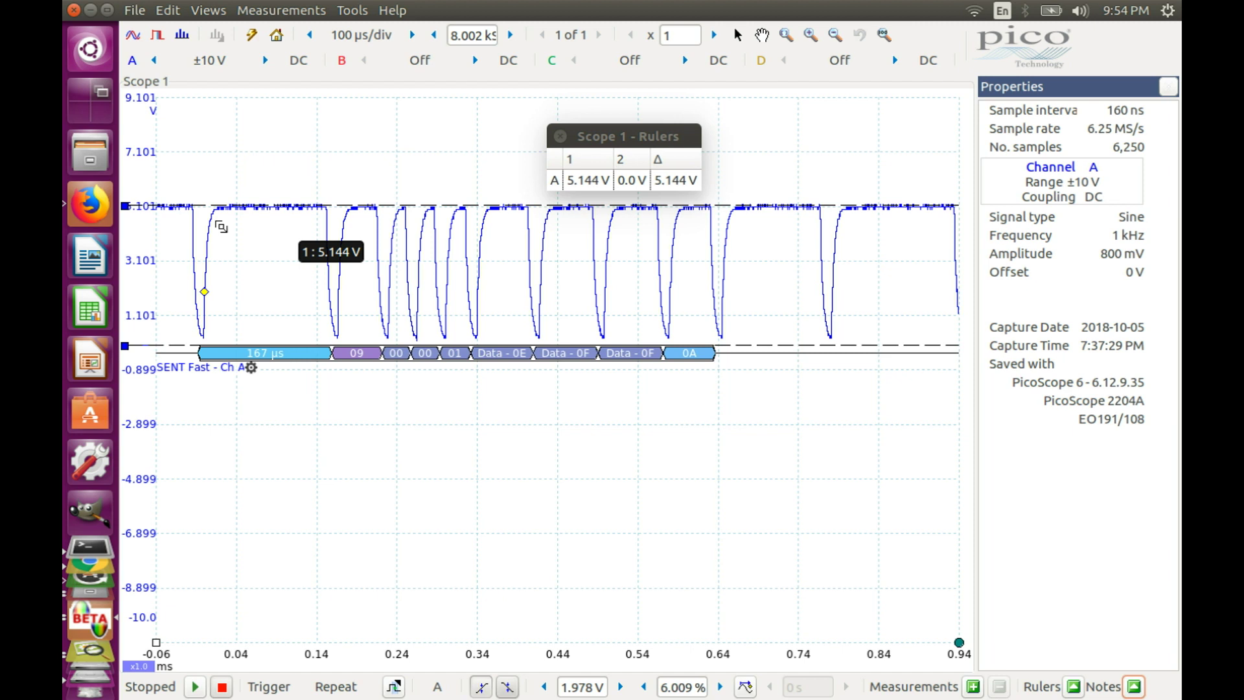
{"action": "mouse_move", "coordinate": [679, 352]}
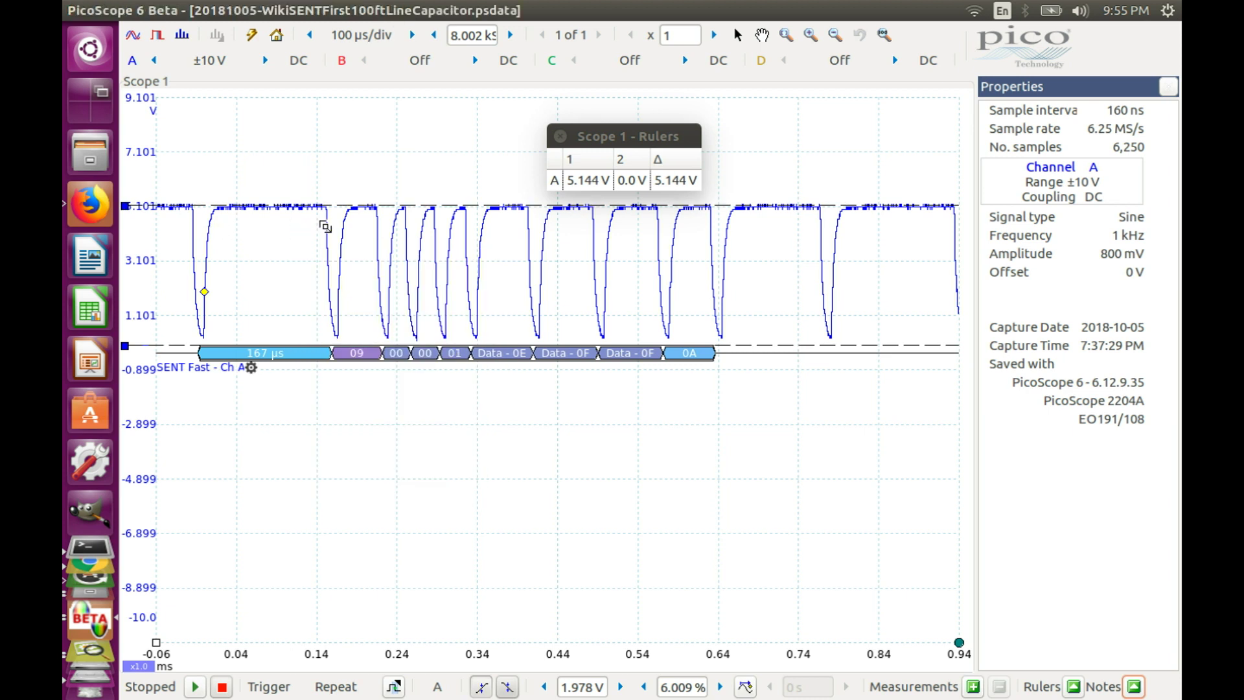
{"action": "mouse_move", "coordinate": [219, 261]}
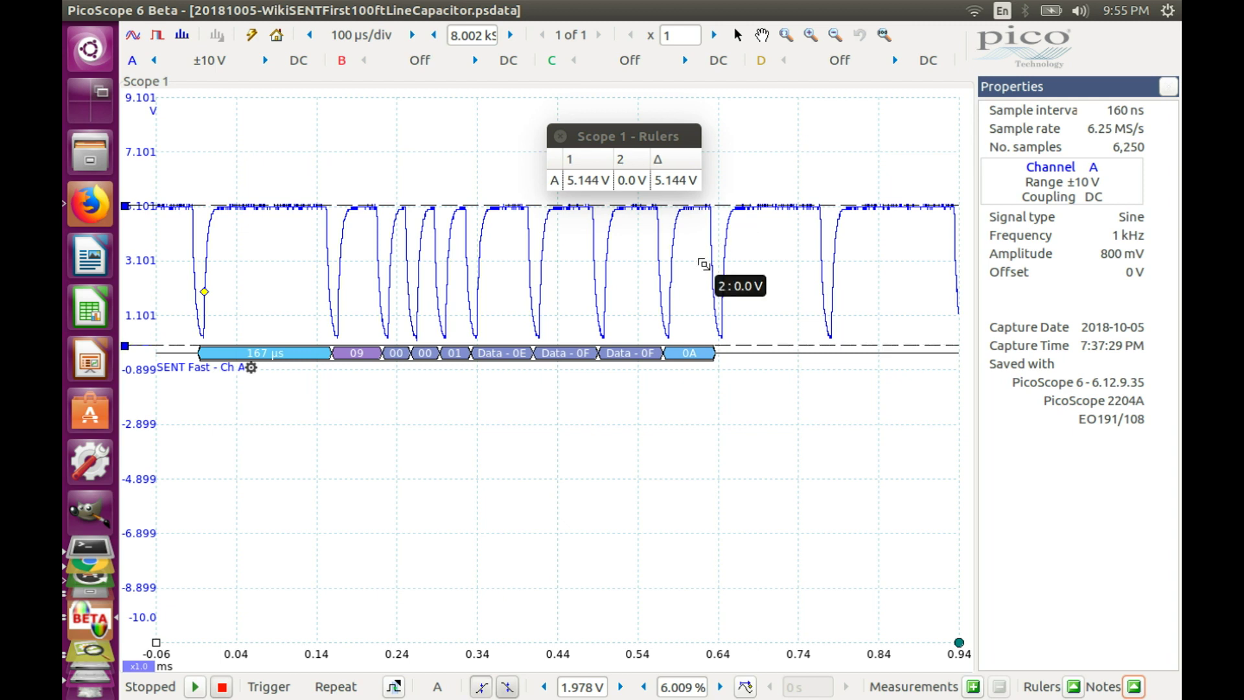
{"action": "mouse_move", "coordinate": [690, 353]}
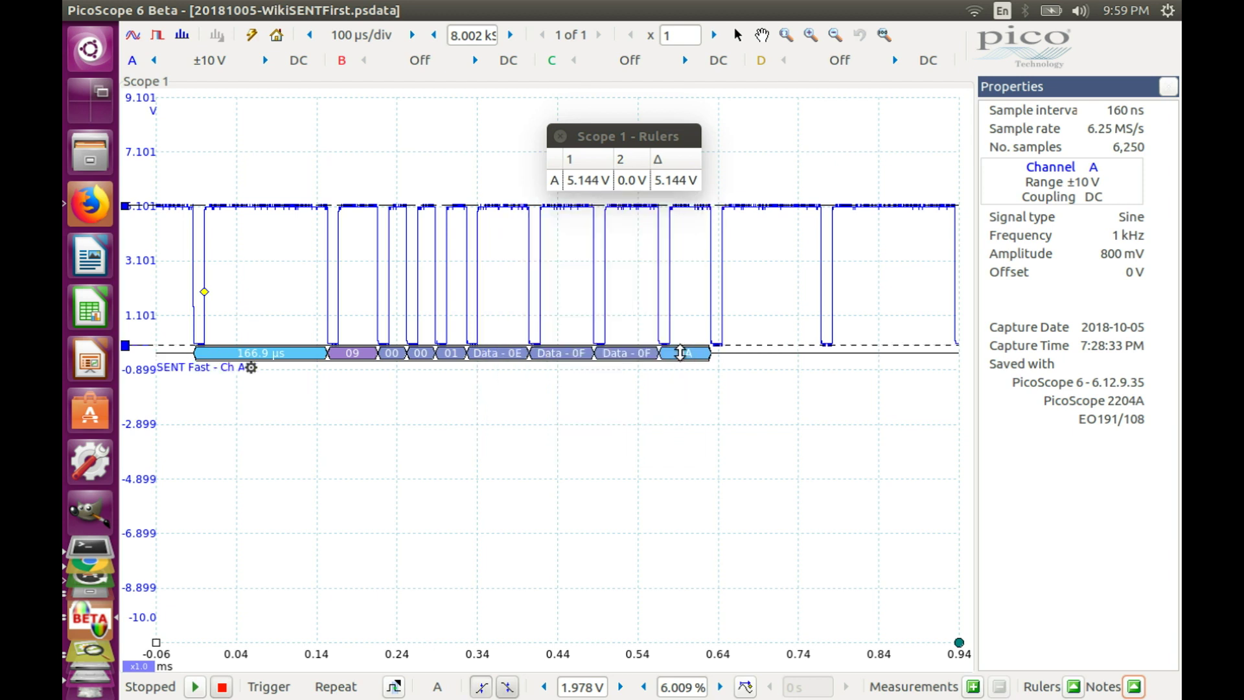
Review packet 1's decode details: Ch1 1, Ch2 4094, clock tick 2.98 µs.
{"action": "mouse_move", "coordinate": [681, 353]}
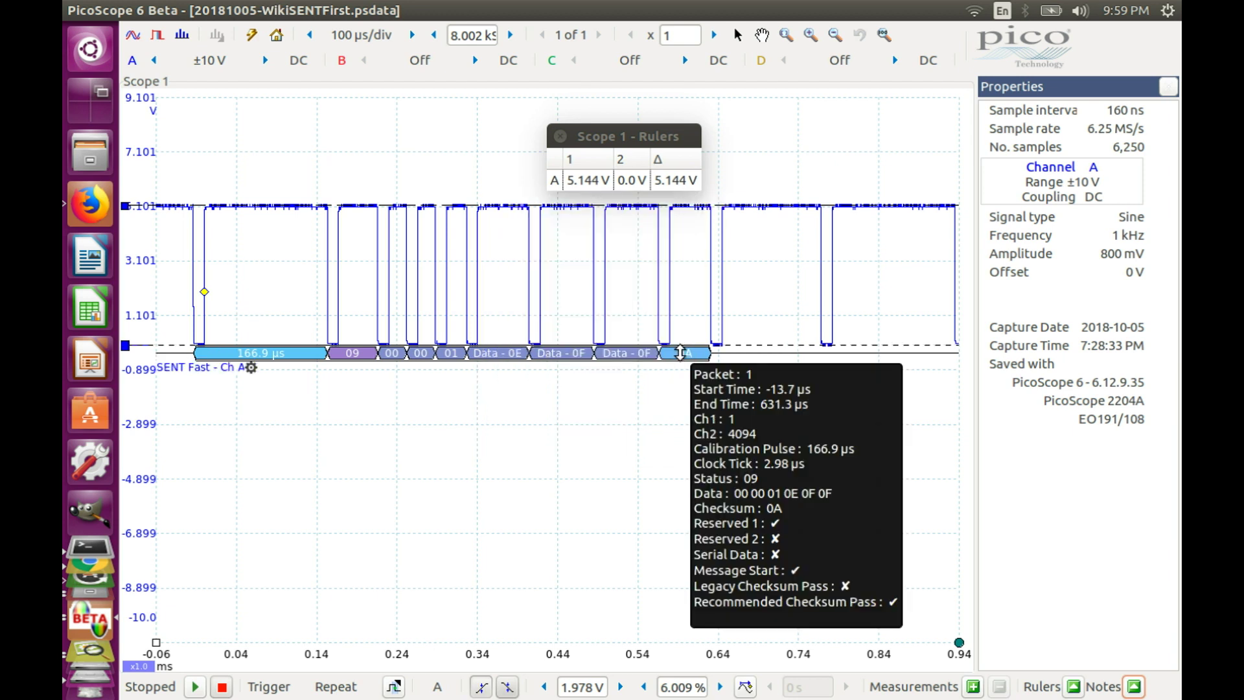